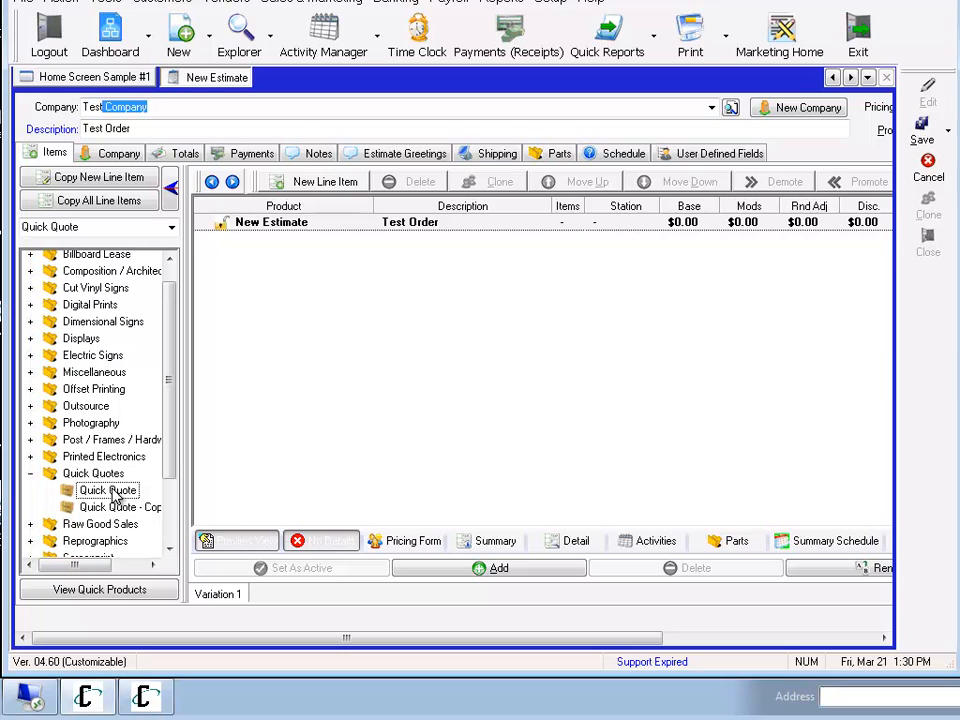
Add a Quick Quote line item to the estimate and add Coro Yard Signs to its product selection list.
left_click_drag(112, 496, 354, 456)
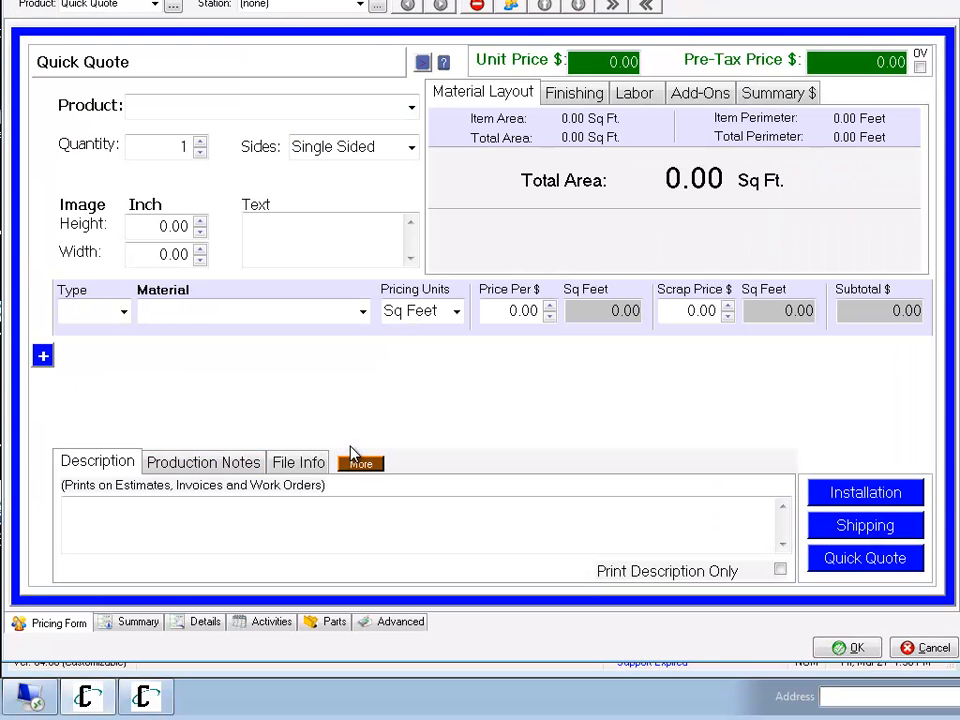
left_click(173, 110)
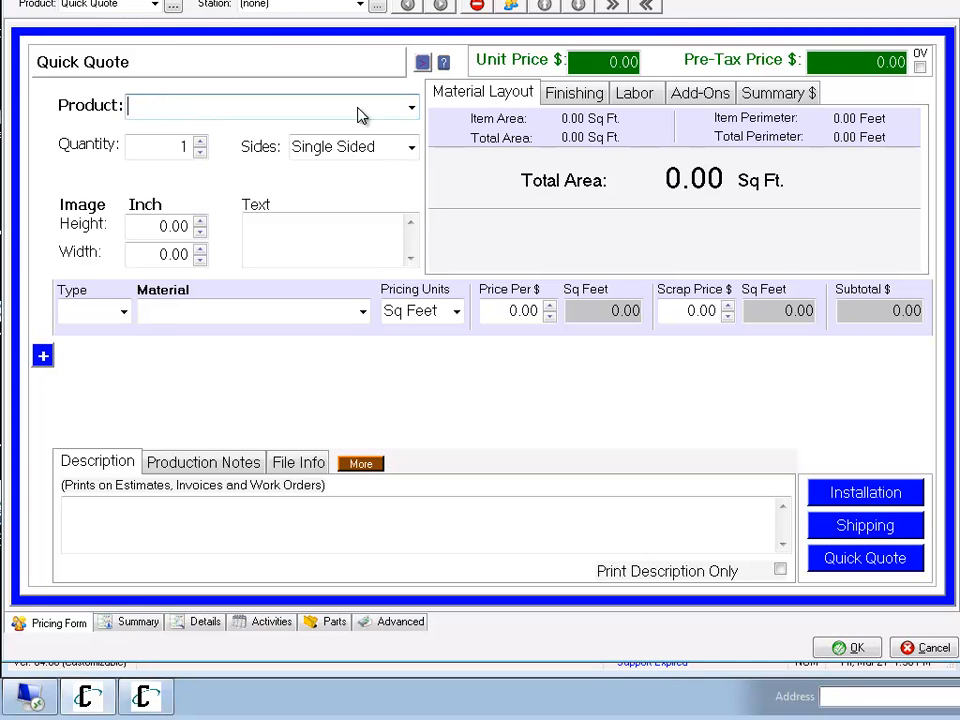
left_click(411, 107)
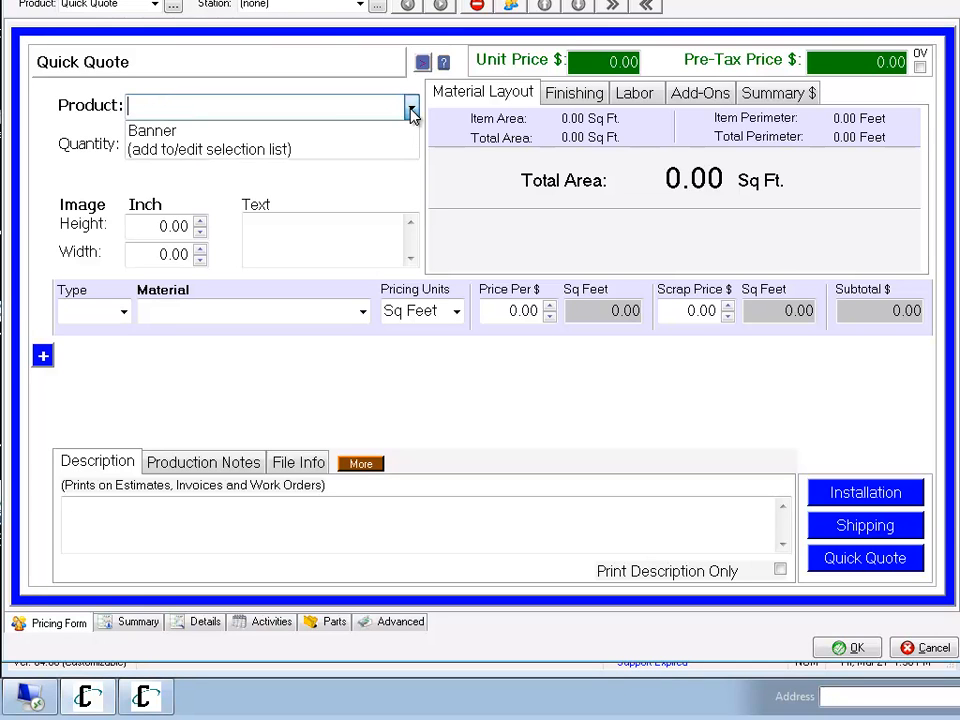
left_click(195, 152)
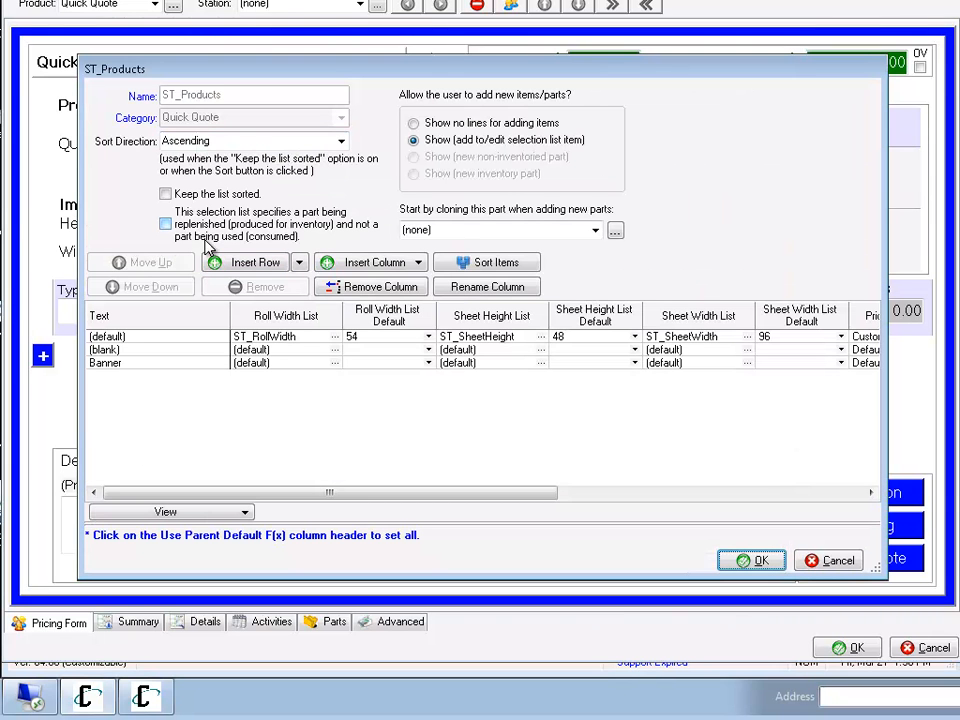
left_click(258, 263)
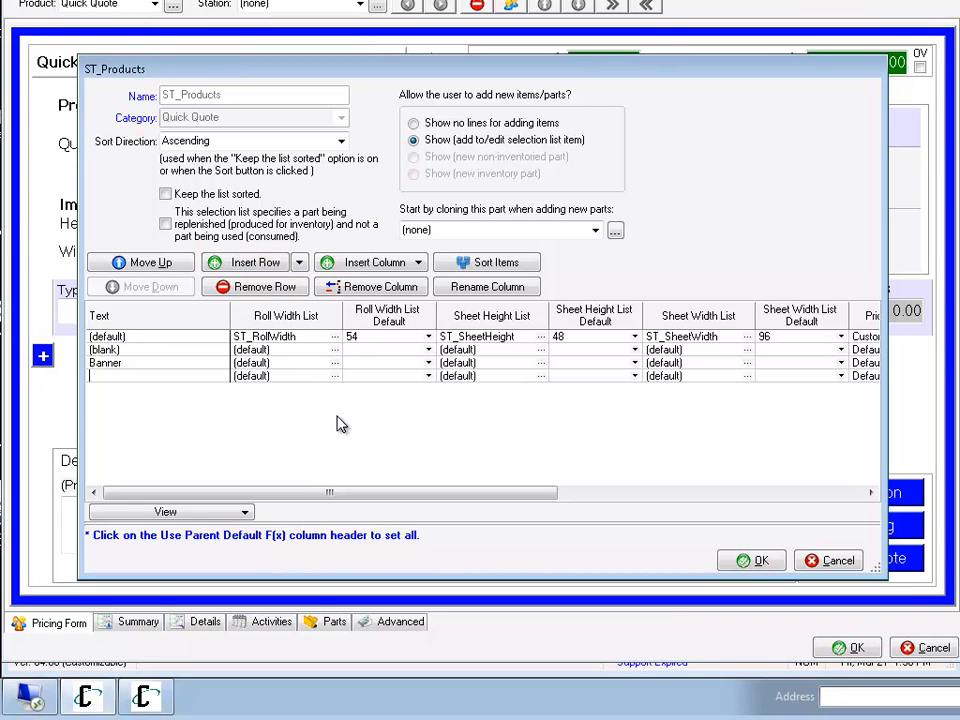
type("Coro Yard Signs")
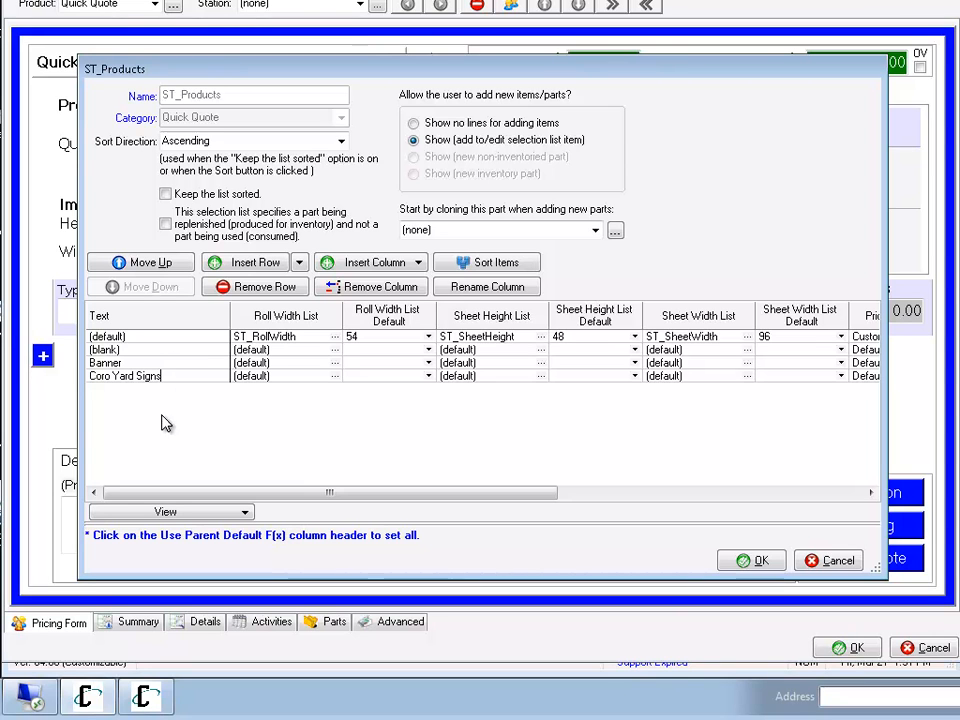
left_click(377, 338)
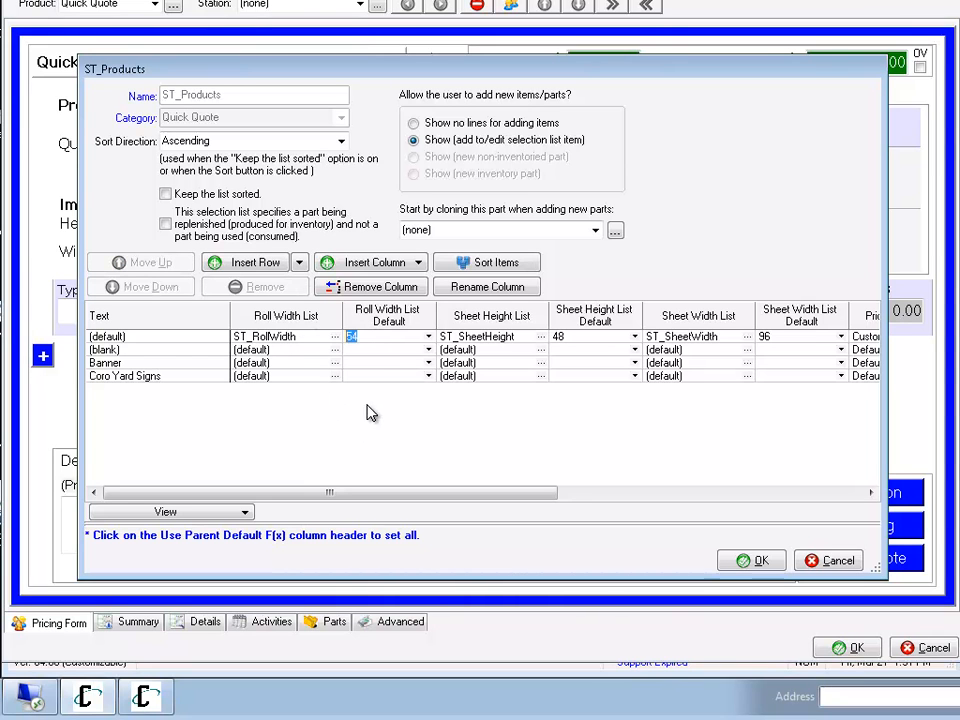
left_click(758, 562)
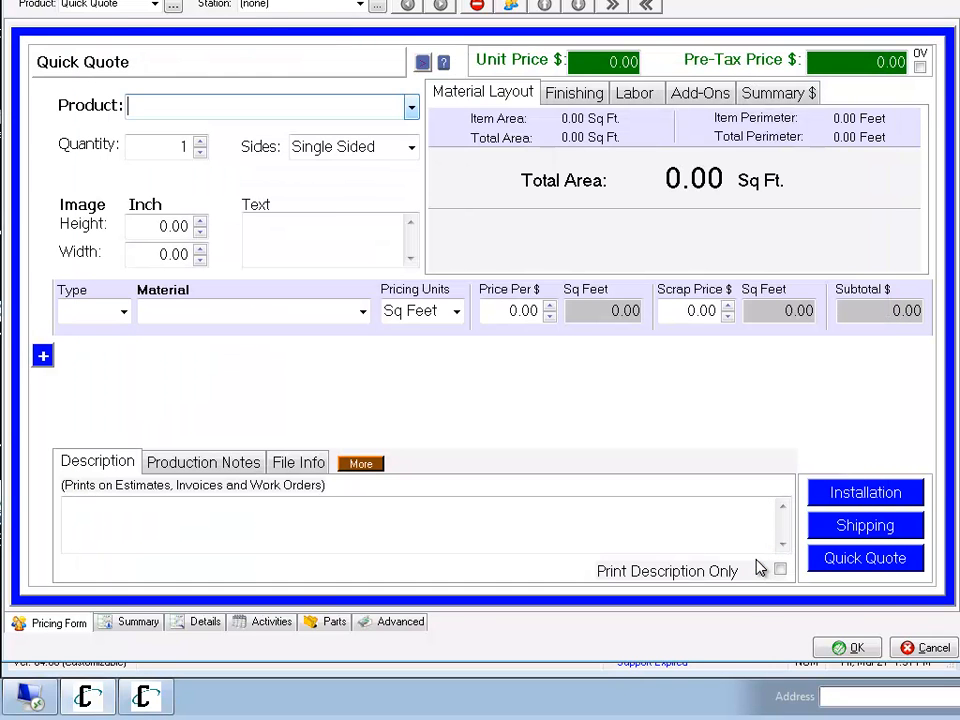
Set the first material line's type to Roll and add a second material line of type Sheet.
left_click(123, 312)
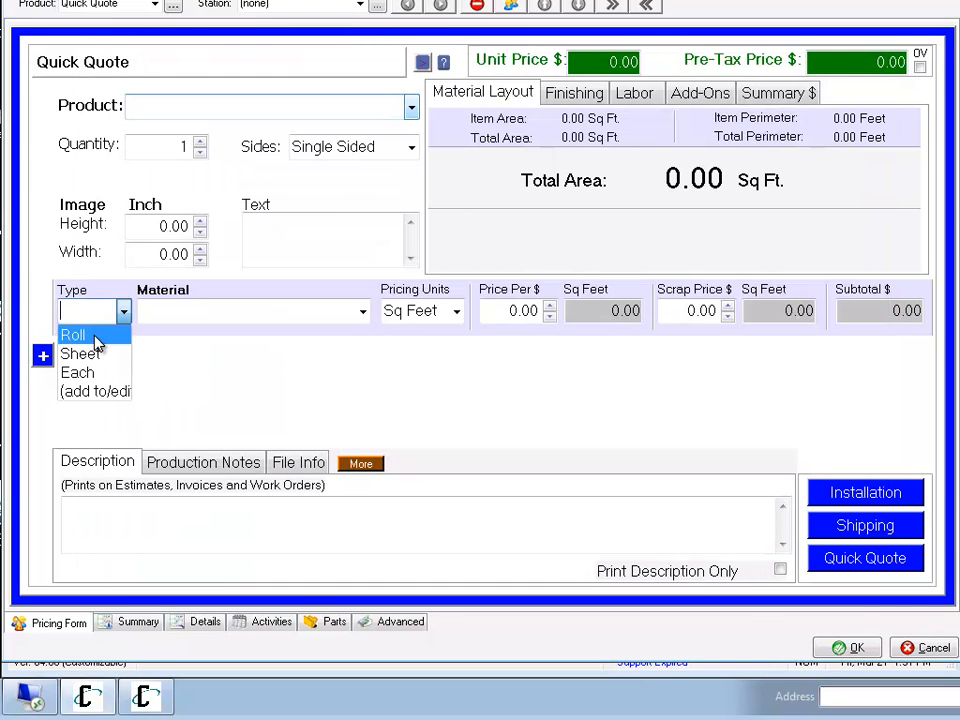
left_click(97, 337)
left_click(50, 356)
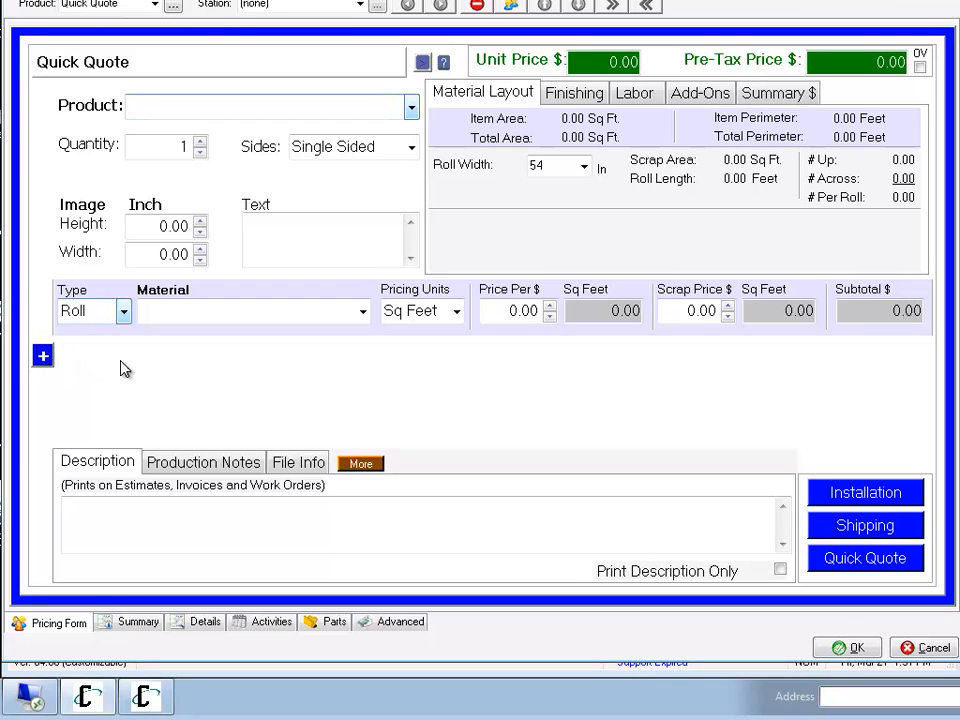
left_click(43, 357)
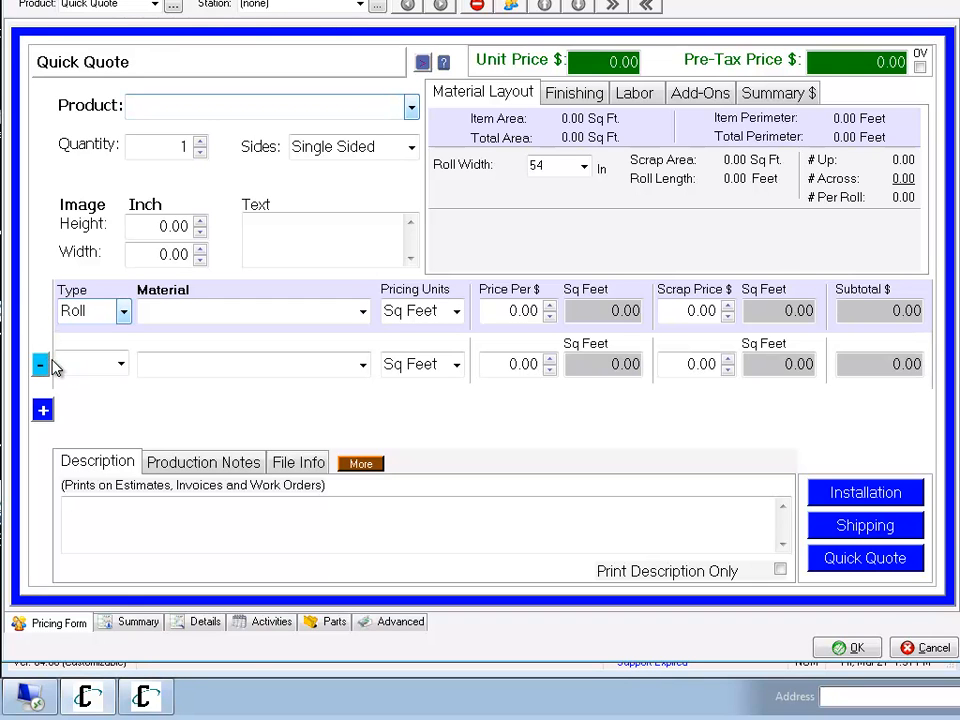
left_click(120, 363)
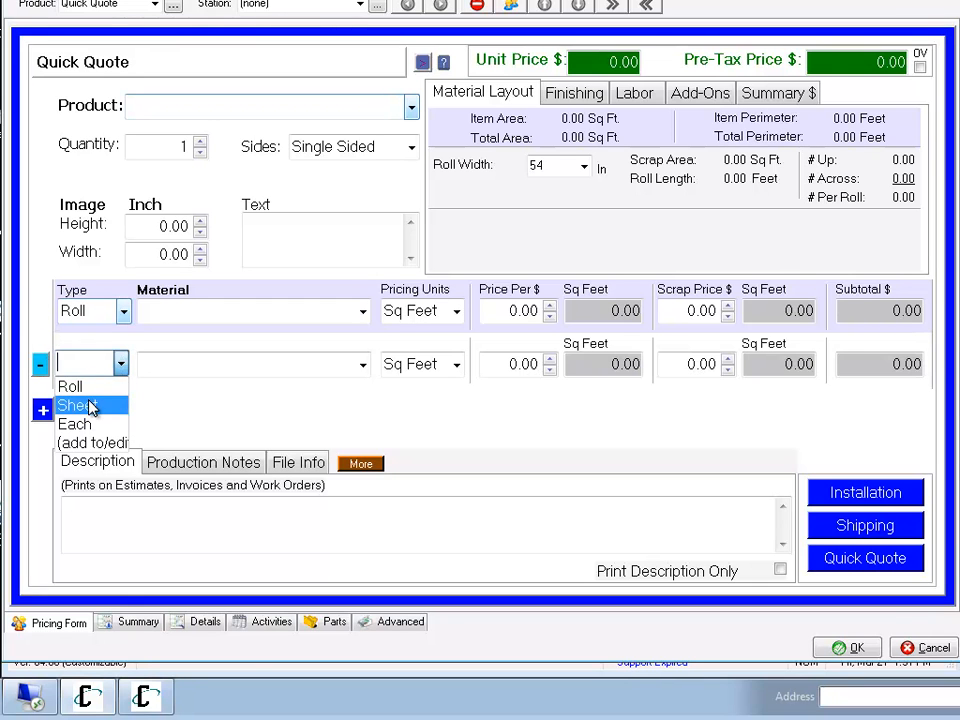
left_click(90, 407)
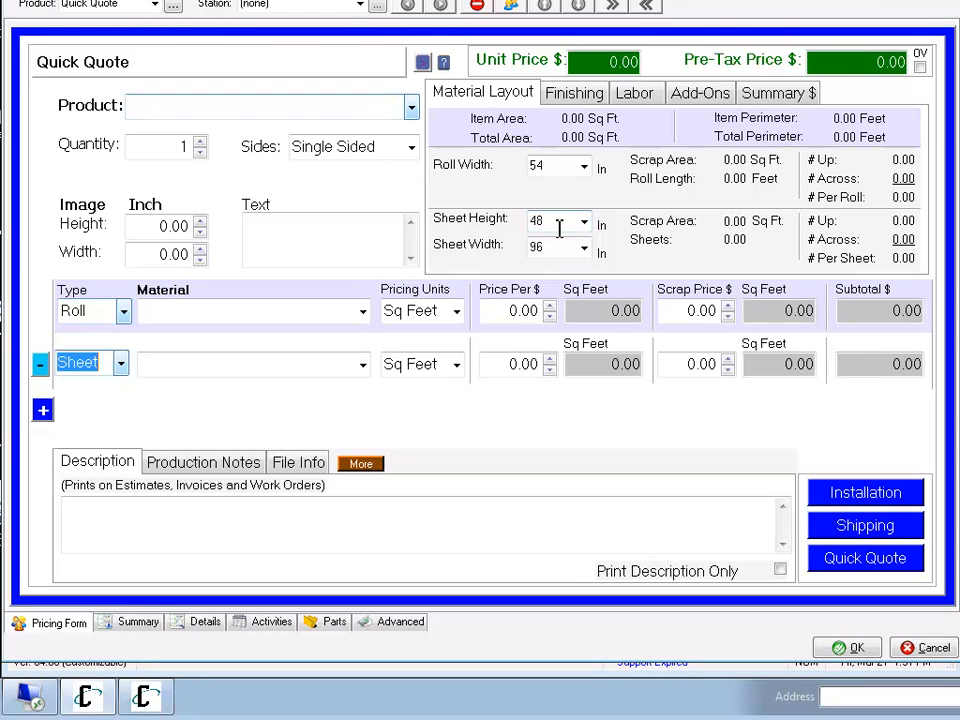
Review the product selection list's default roll and sheet sizes, and choose Coro Yard Signs as the product.
left_click(410, 106)
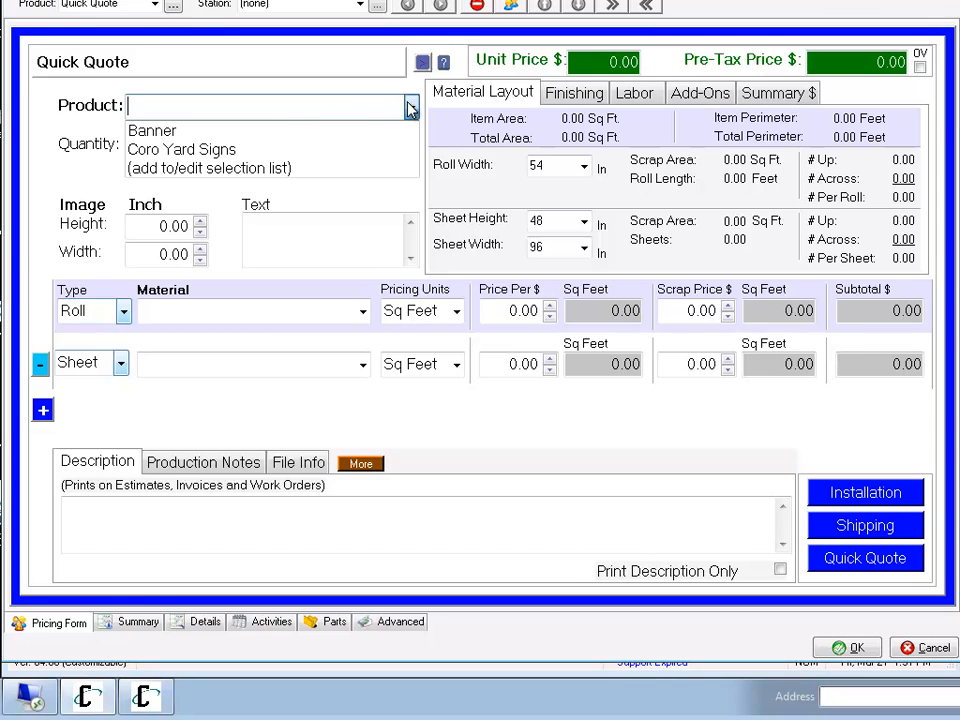
left_click(266, 173)
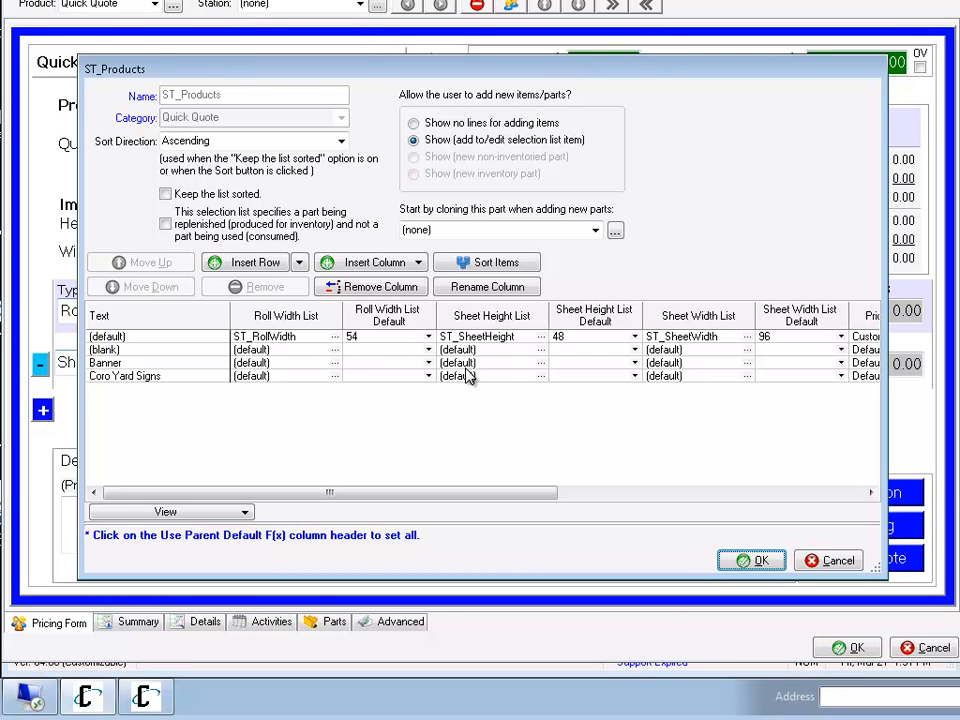
left_click(748, 561)
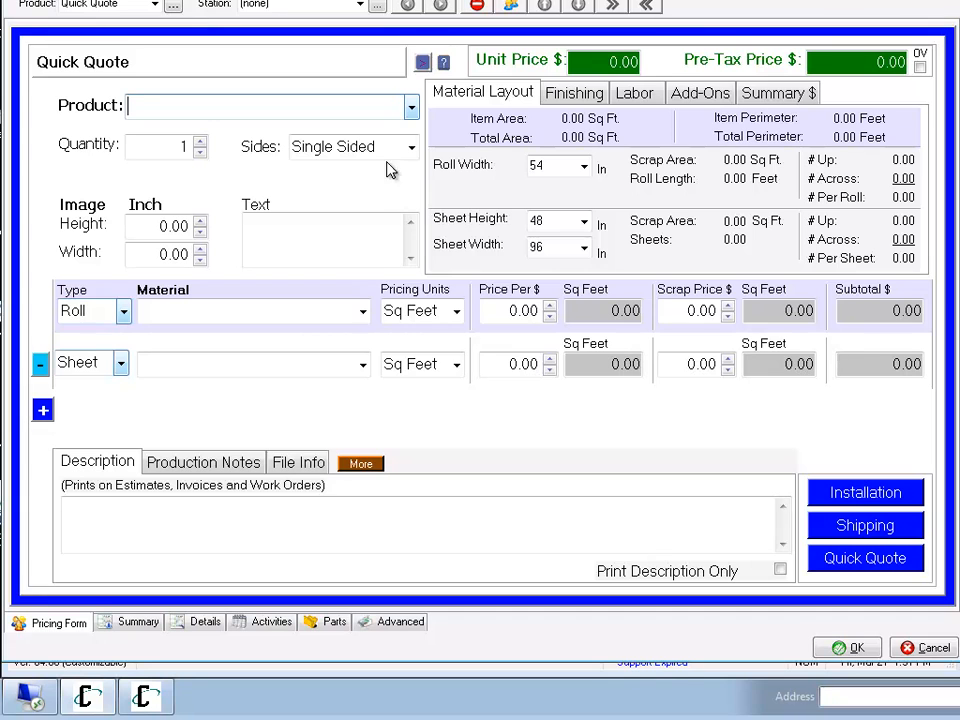
left_click(409, 108)
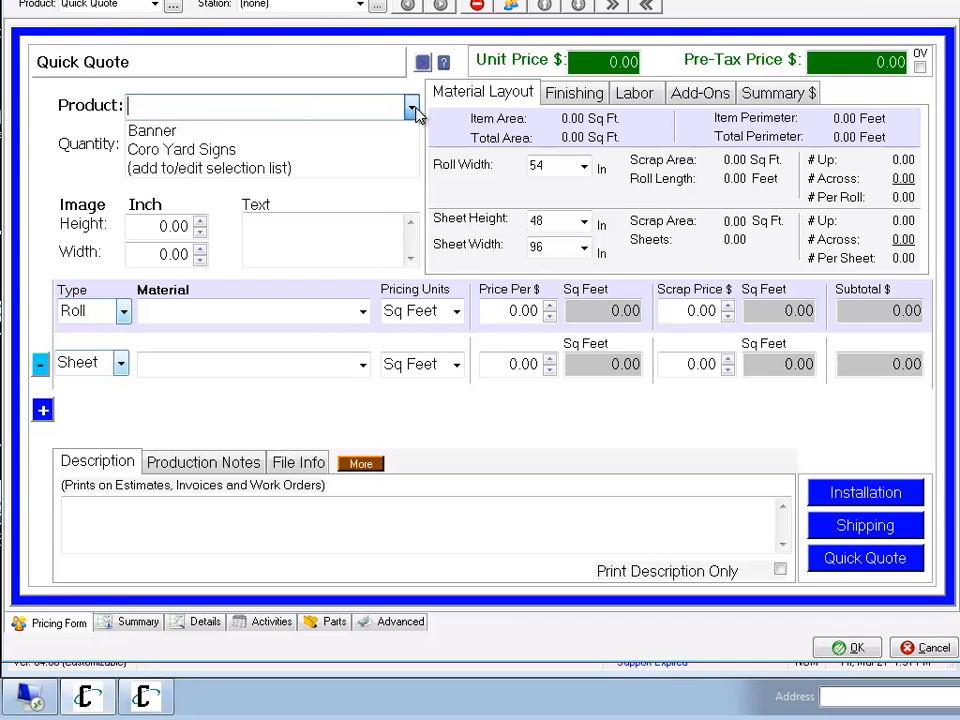
left_click(304, 150)
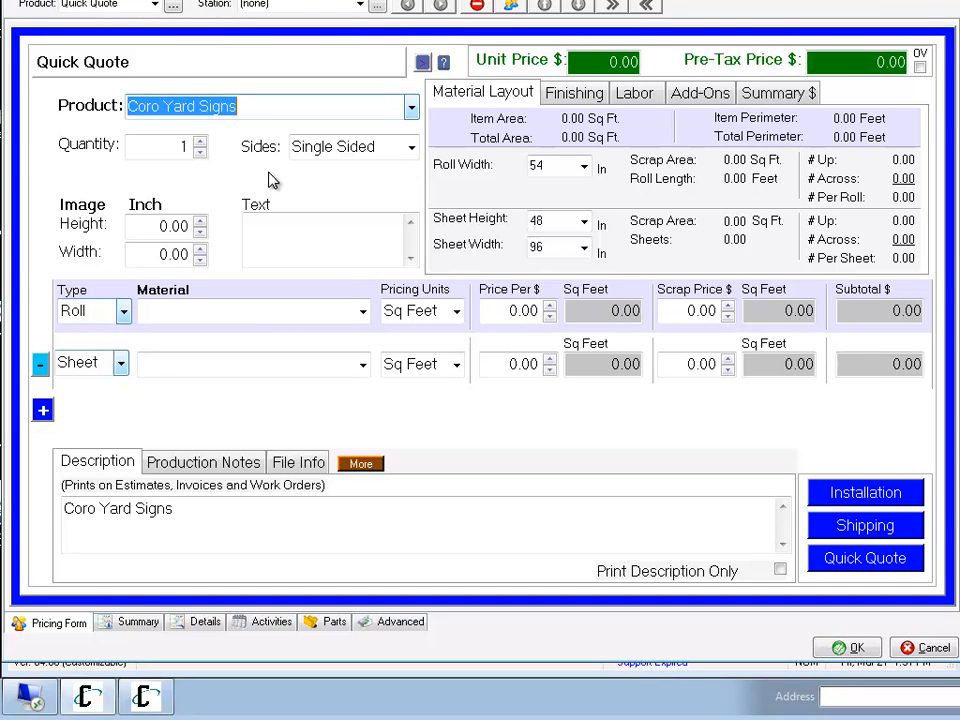
Set the quantity to 10 and the image size to 18 inches high by 24 inches wide.
key("Tab")
type("10")
key("Tab")
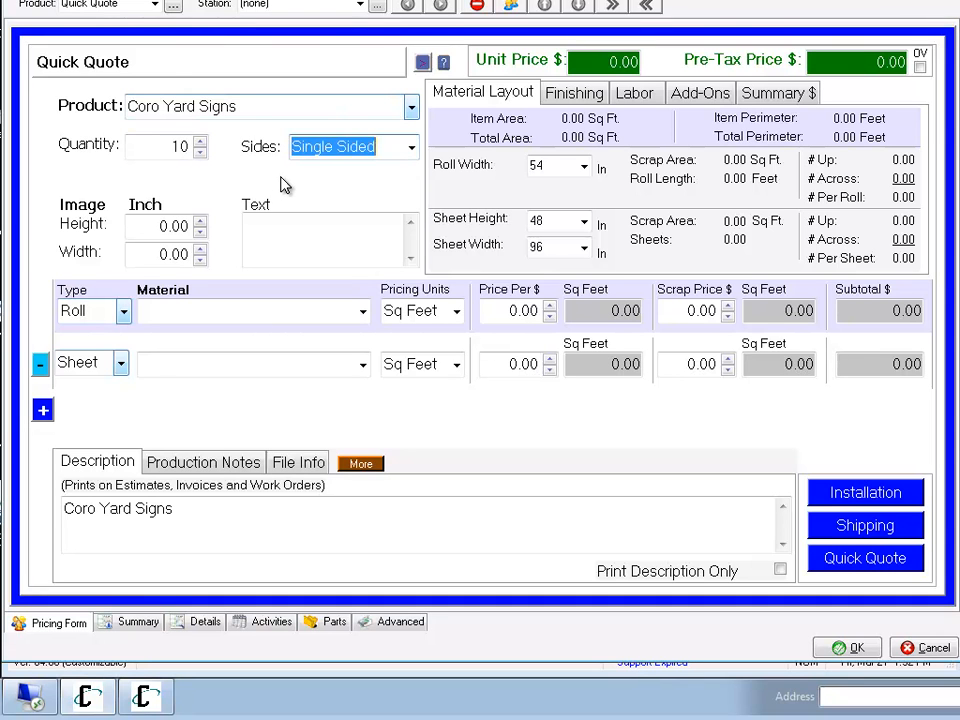
key("Tab")
type("18")
key("Tab")
type("24")
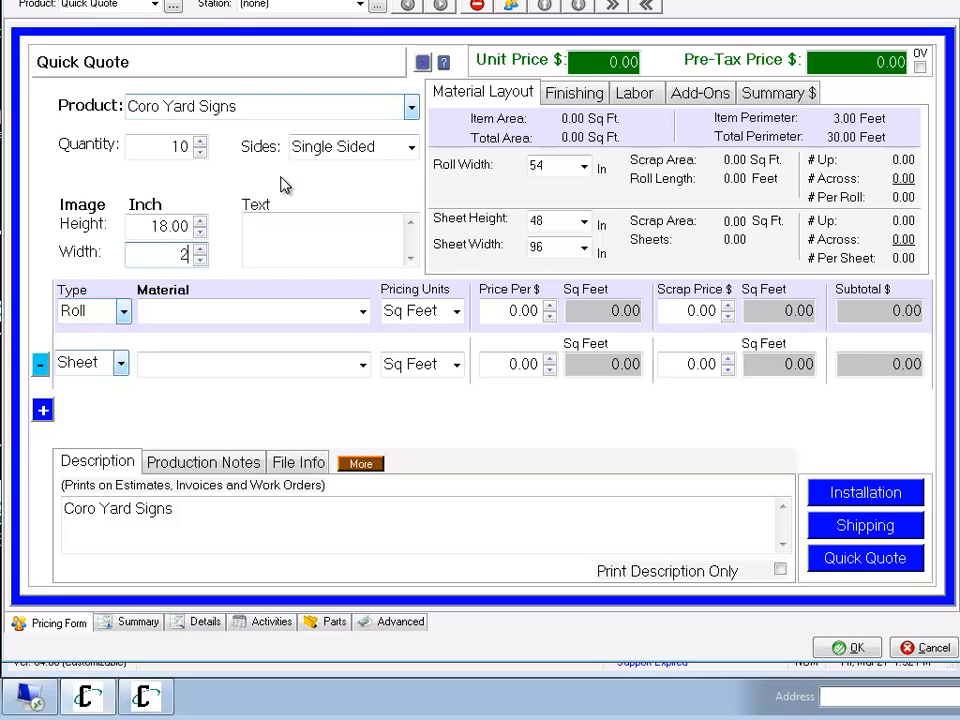
key("Tab")
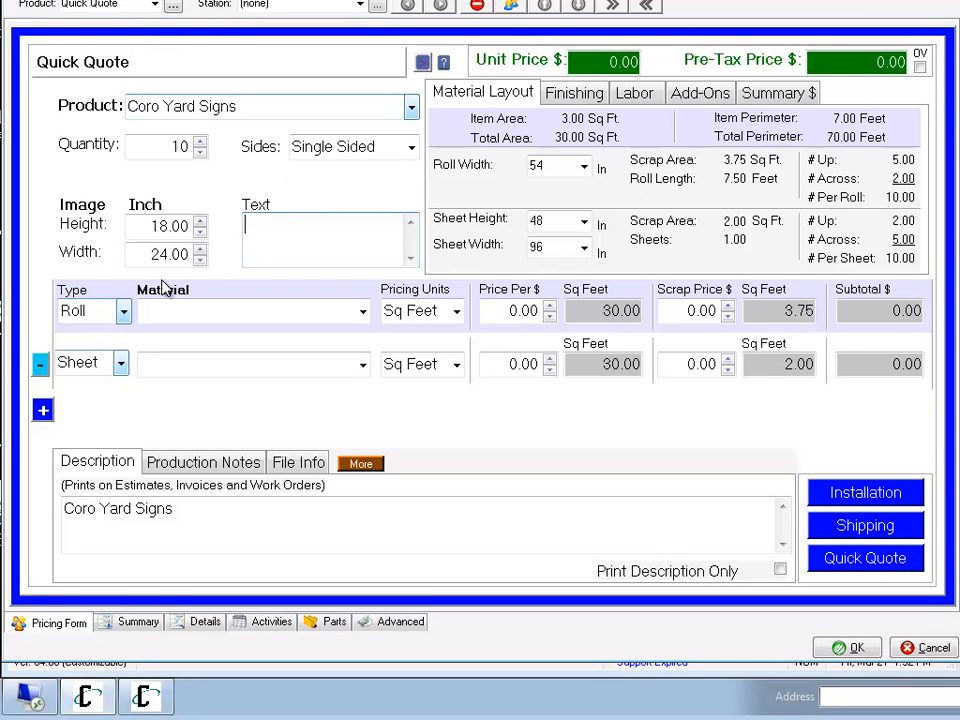
Compare the materials offered on the first line for the Roll and Sheet types, ending with the type set to Roll.
left_click(124, 311)
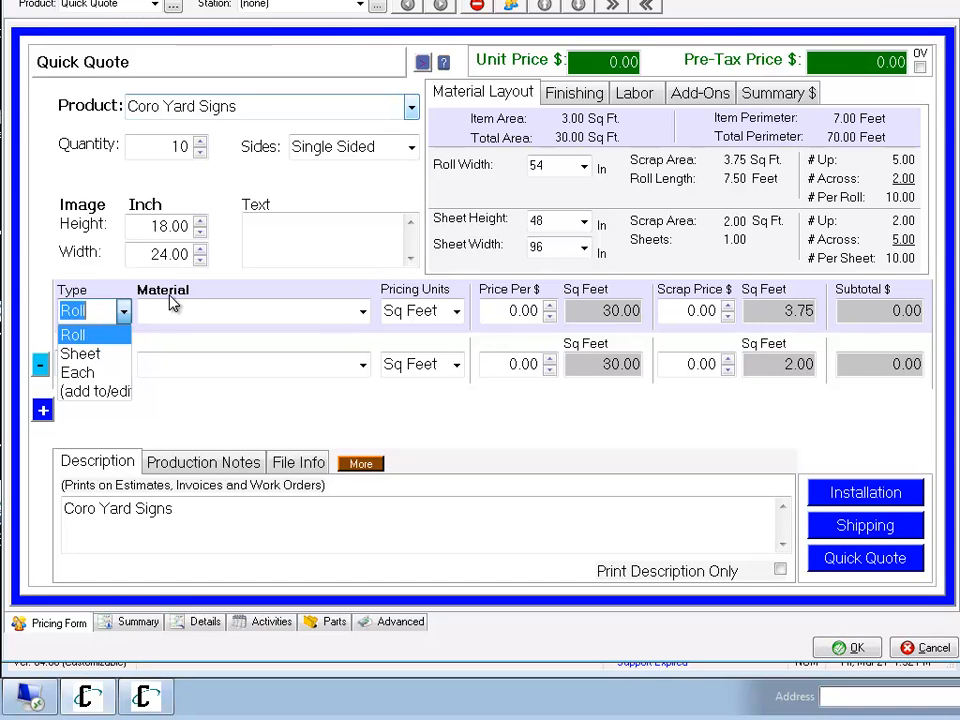
left_click(90, 341)
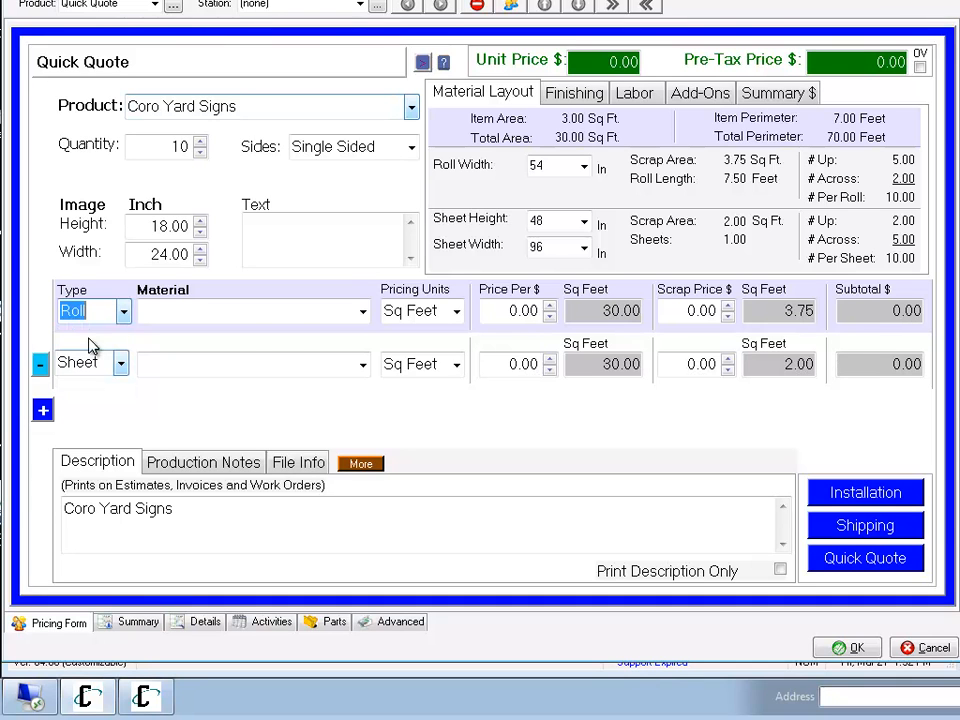
left_click(362, 313)
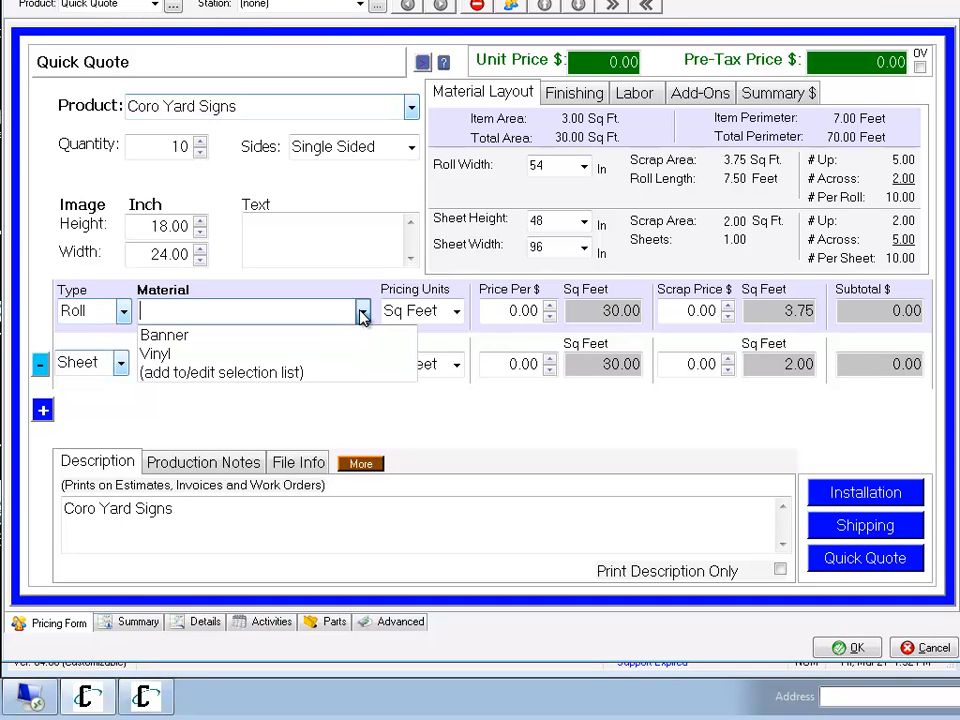
left_click(253, 317)
left_click(125, 314)
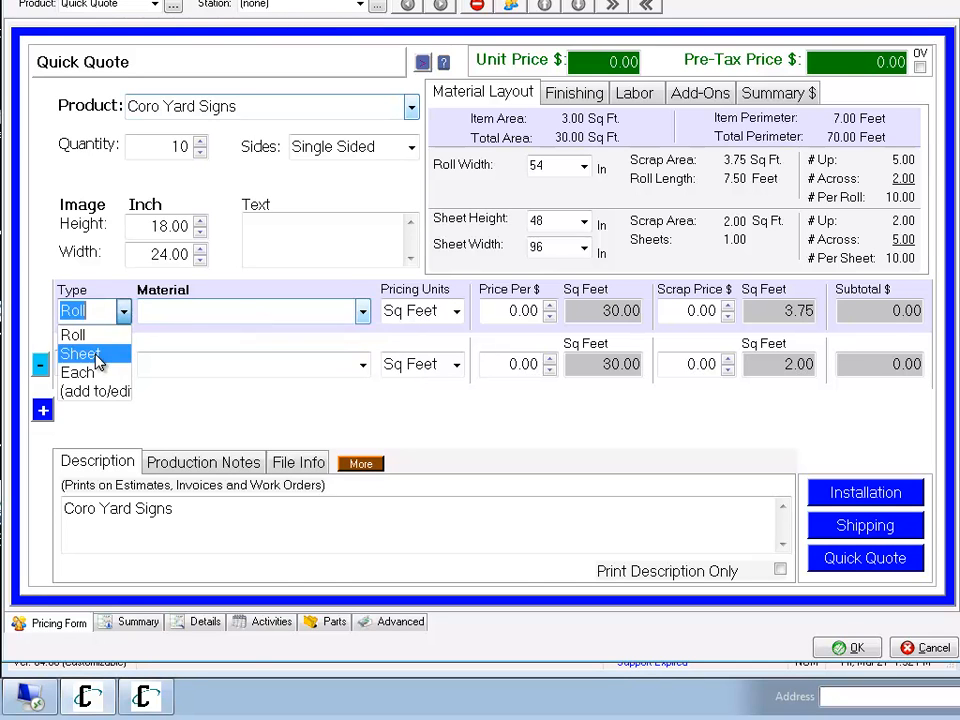
left_click(95, 355)
left_click(362, 312)
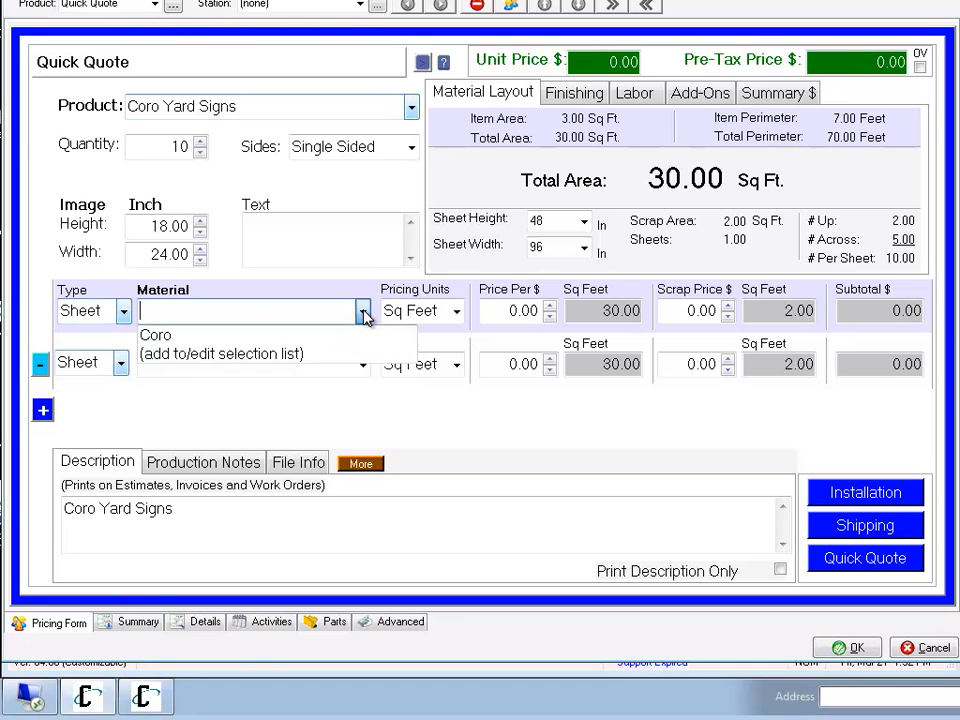
left_click(362, 313)
left_click(125, 314)
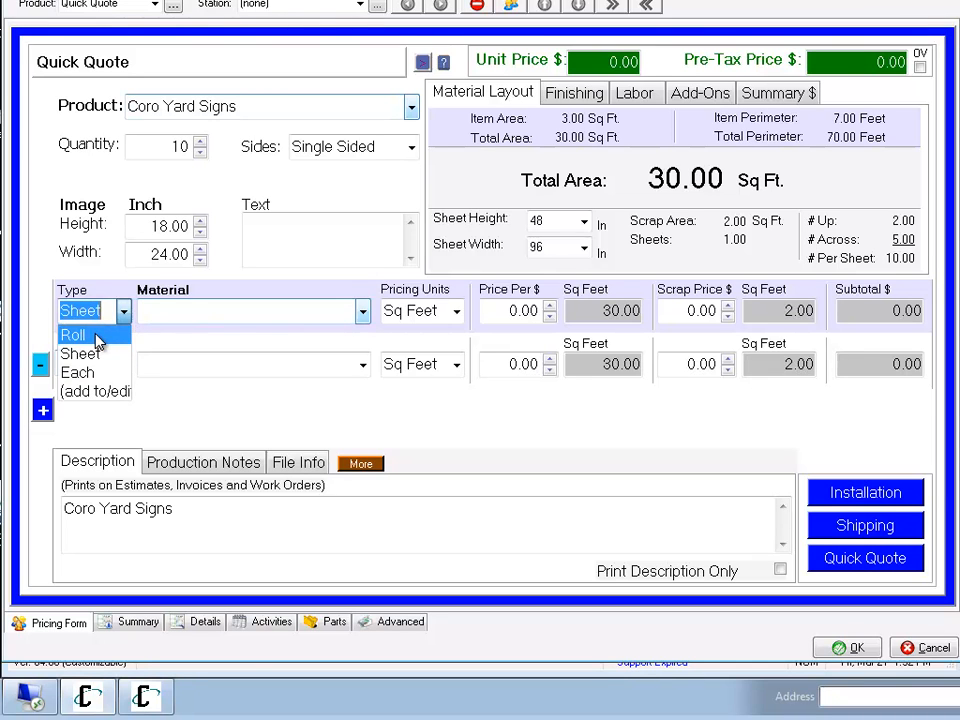
left_click(98, 338)
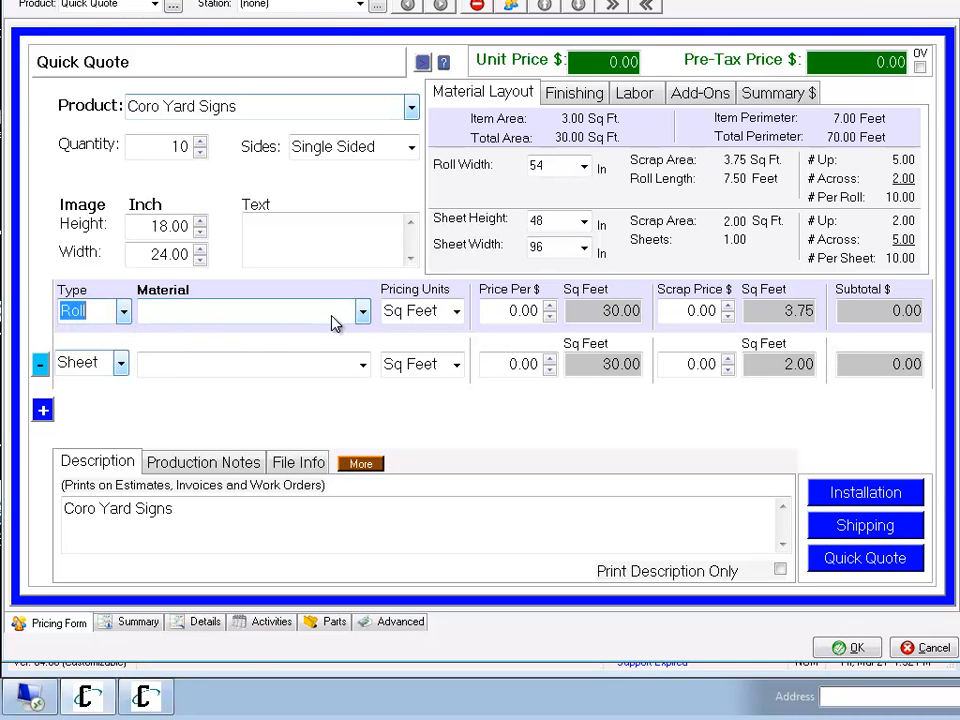
Add Wrap Vinyl to the roll material selection list and apply Banner as the first line's material.
left_click(363, 313)
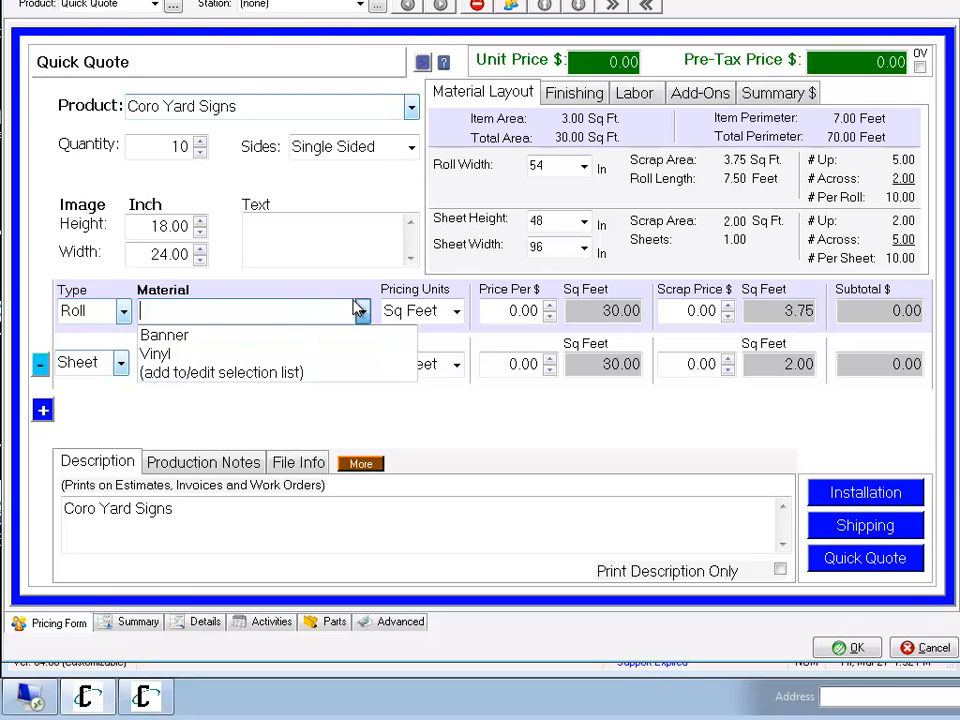
left_click(315, 373)
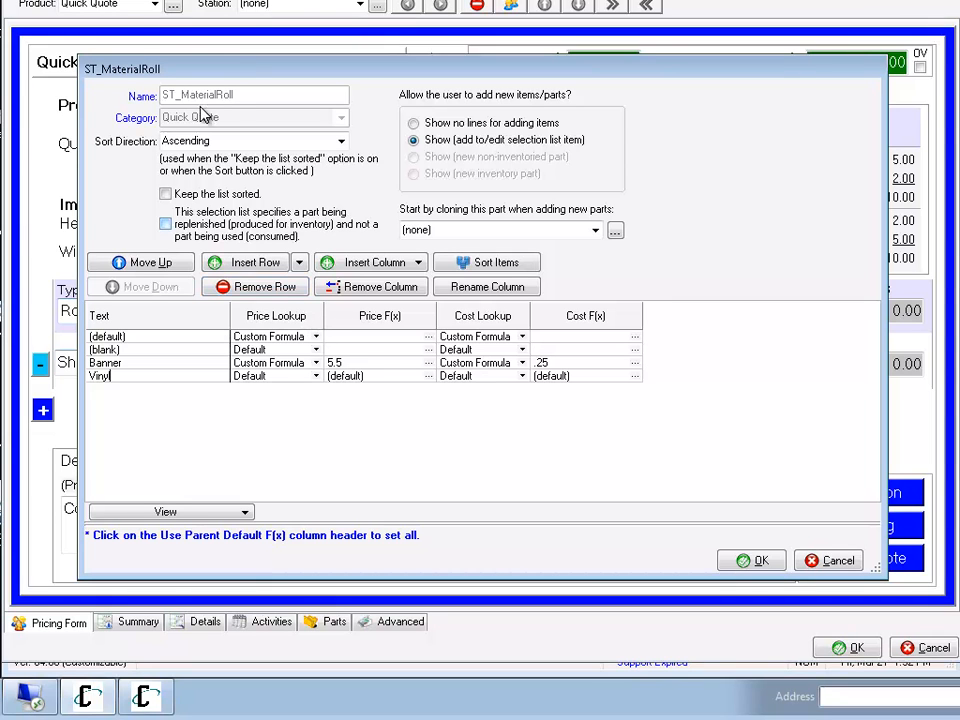
left_click(258, 263)
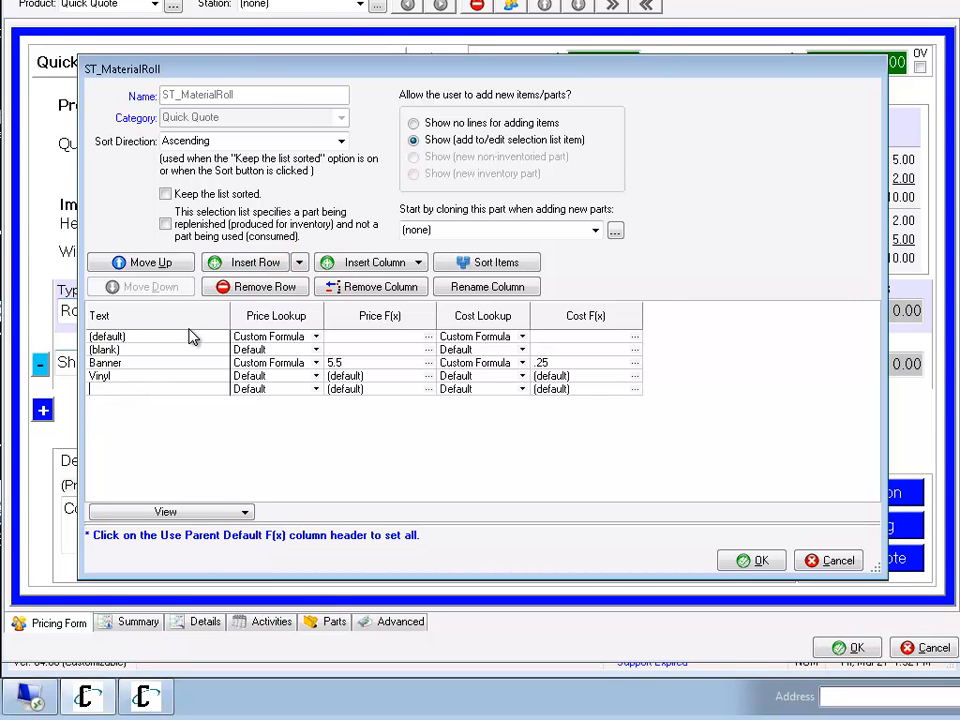
type("Wrap Vinyl")
key("Tab")
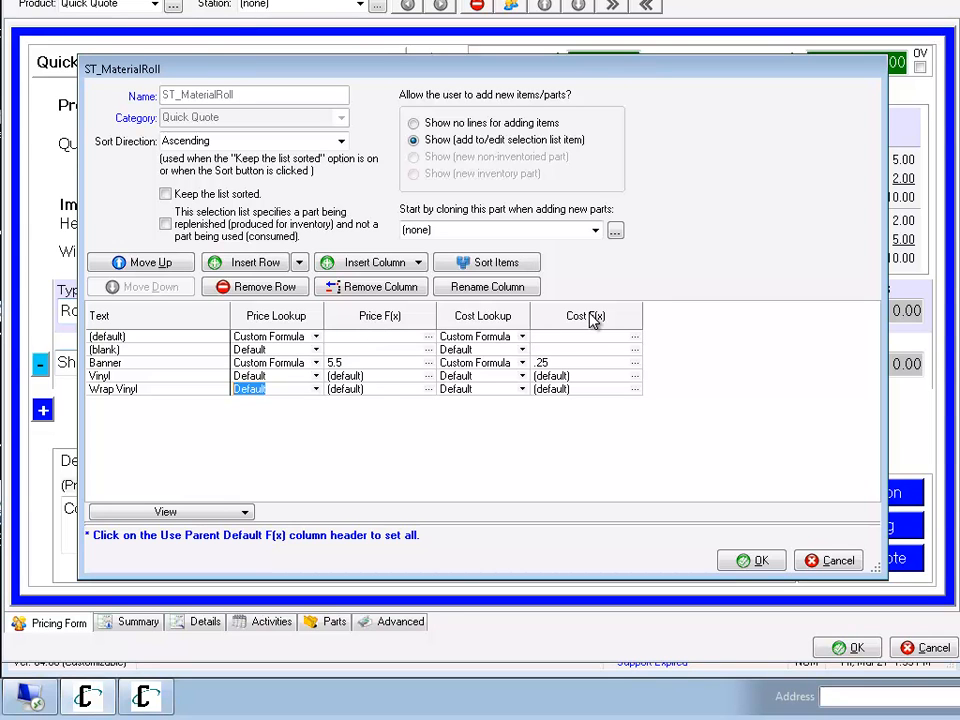
left_click(355, 364)
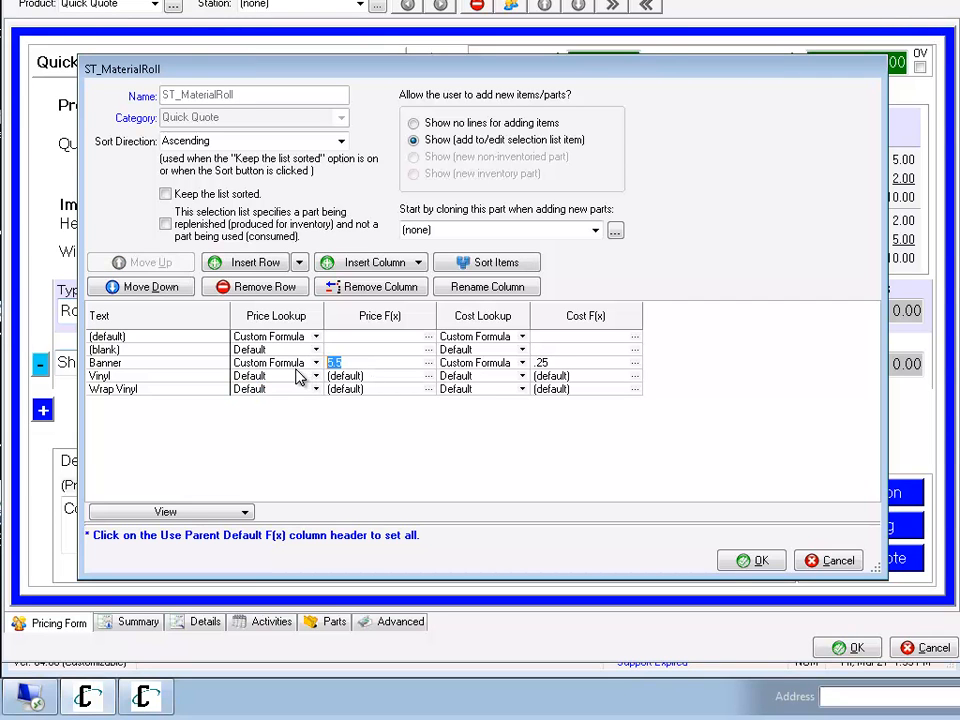
left_click(750, 561)
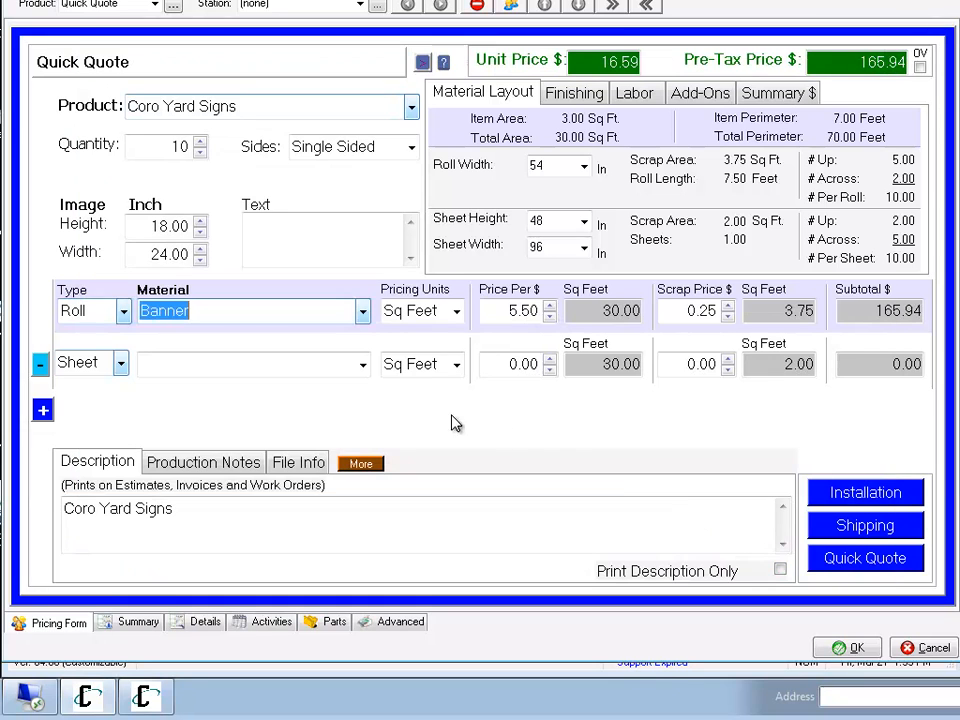
Try Sheet as the pricing unit of the sheet material line and return it to Sq Feet.
left_click(456, 312)
left_click(457, 316)
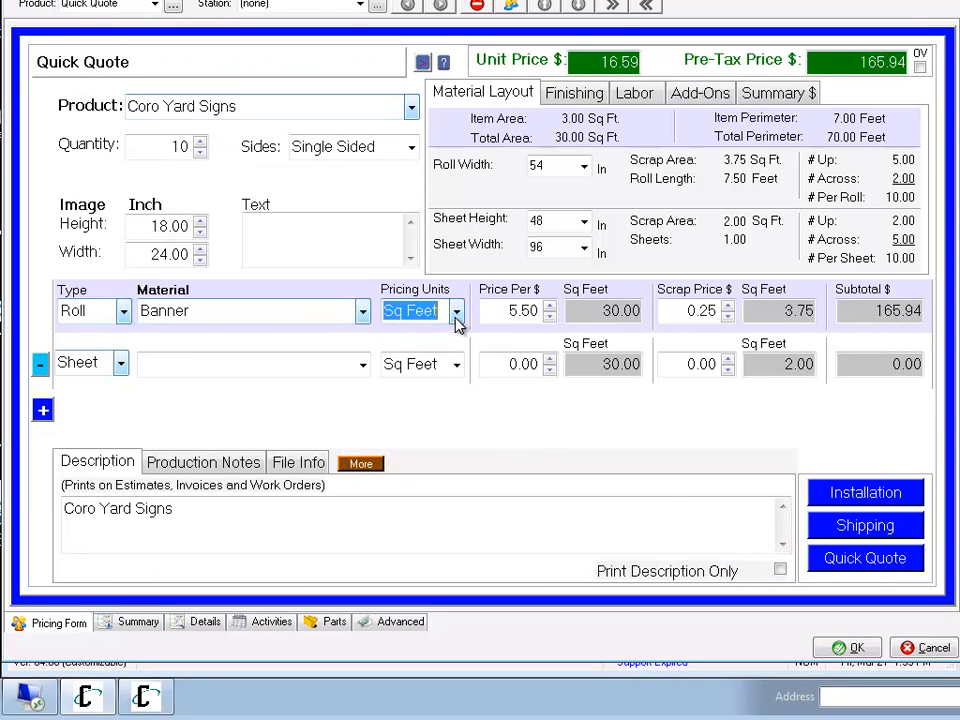
left_click(361, 367)
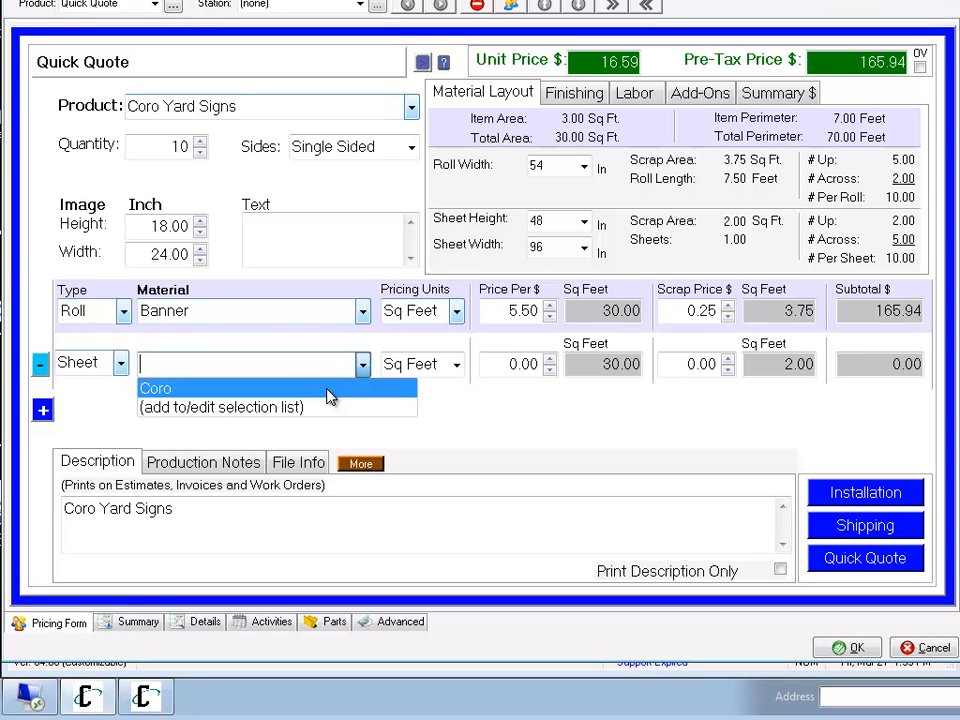
left_click(456, 369)
left_click(457, 368)
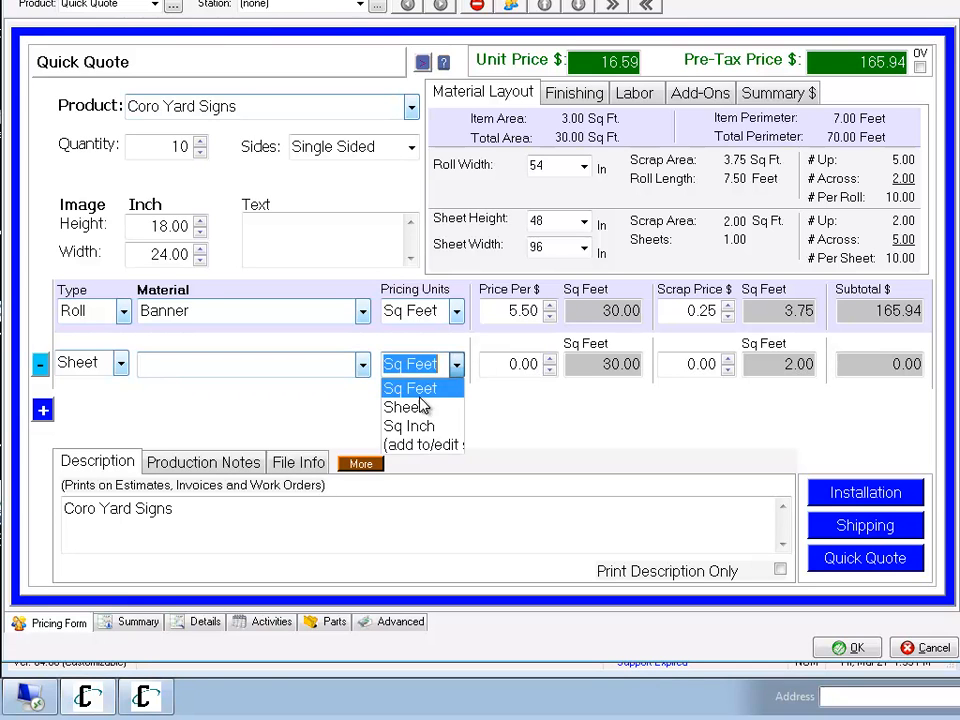
left_click(413, 404)
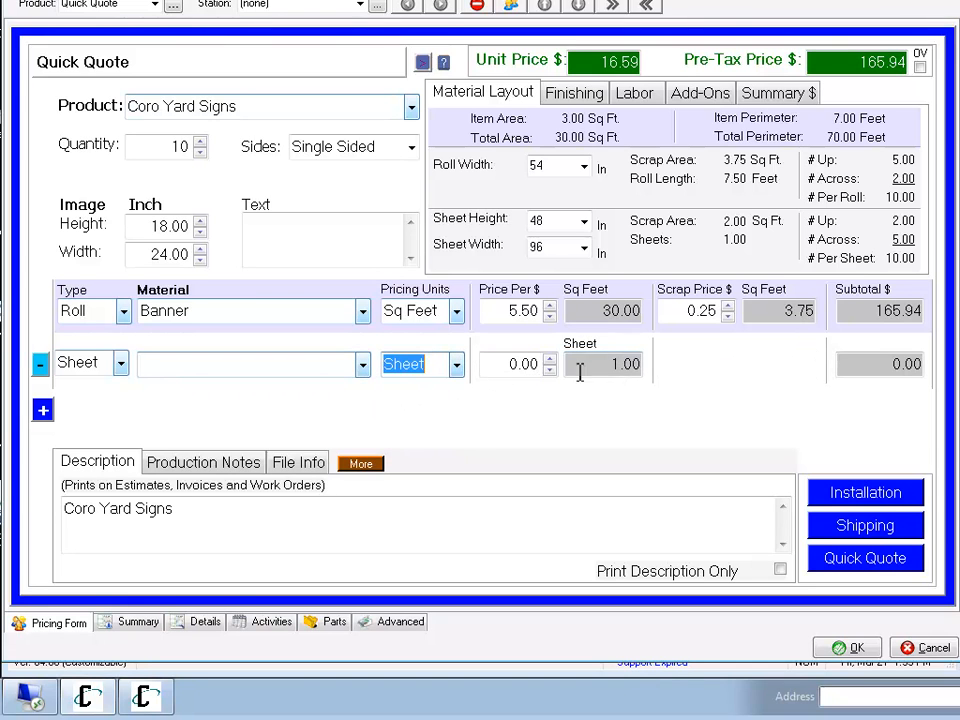
left_click(362, 366)
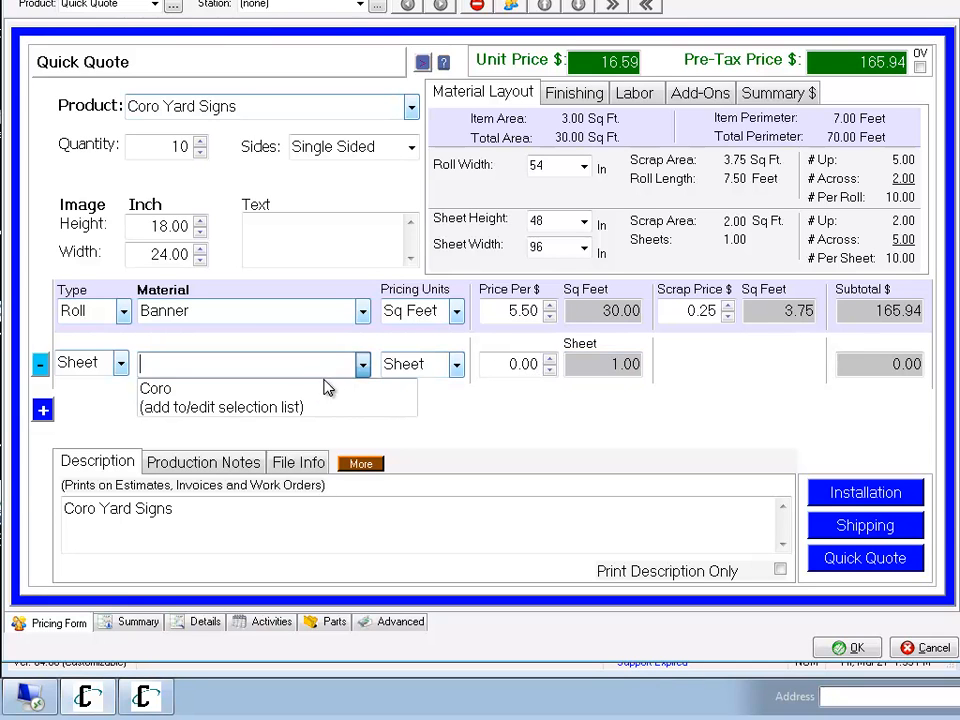
left_click(447, 362)
left_click(424, 389)
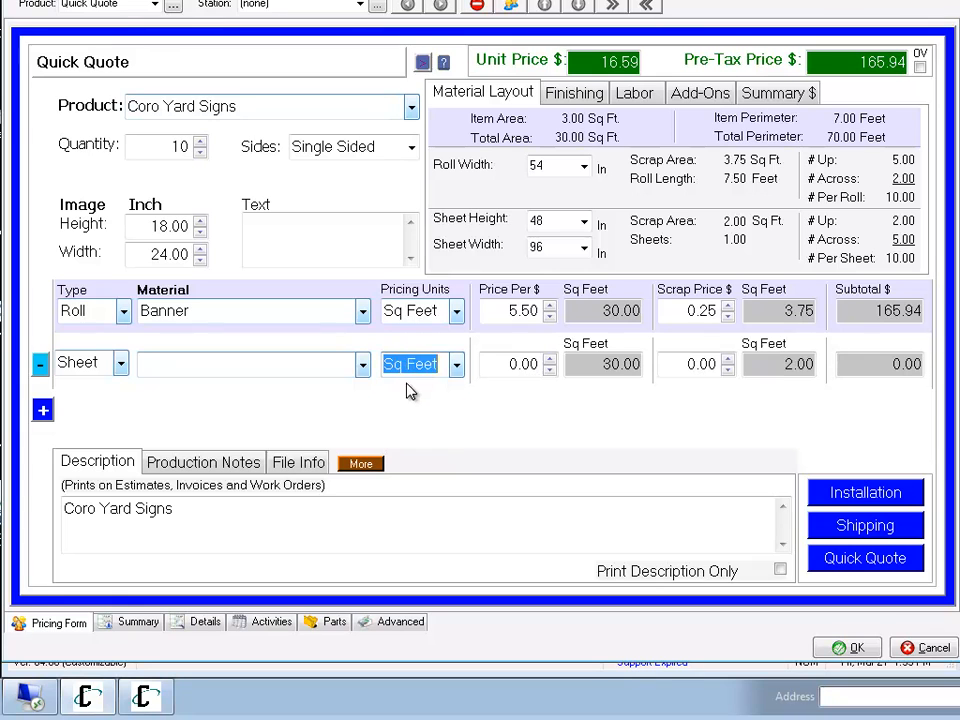
Review Banner's pricing units, its price formula in the roll material selection list, and the price and scrap price on its line.
left_click(456, 311)
left_click(456, 314)
left_click(362, 311)
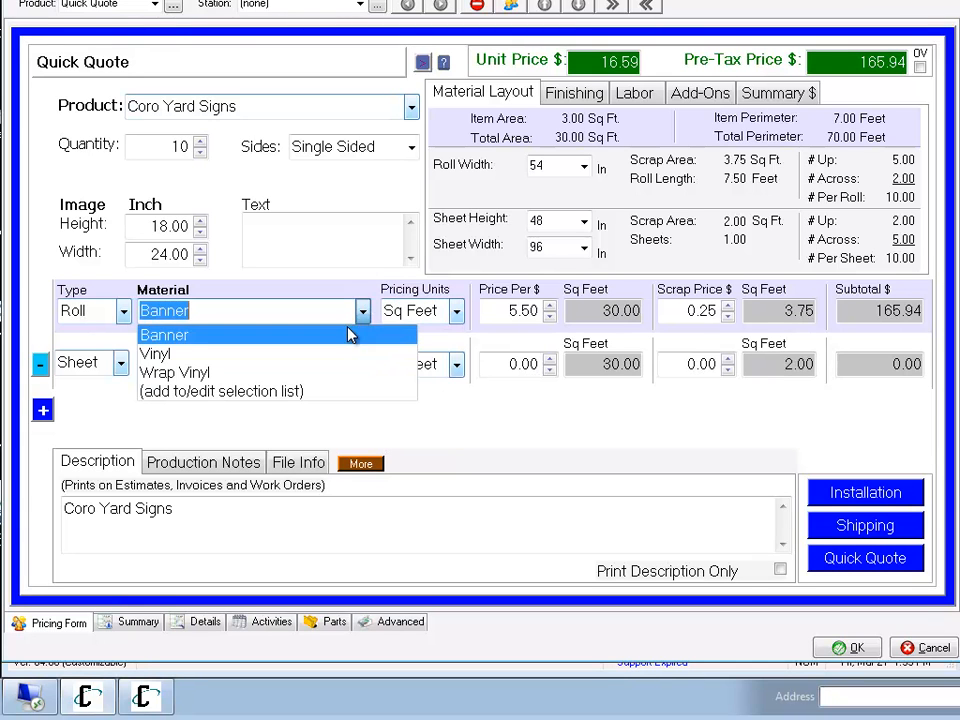
left_click(325, 392)
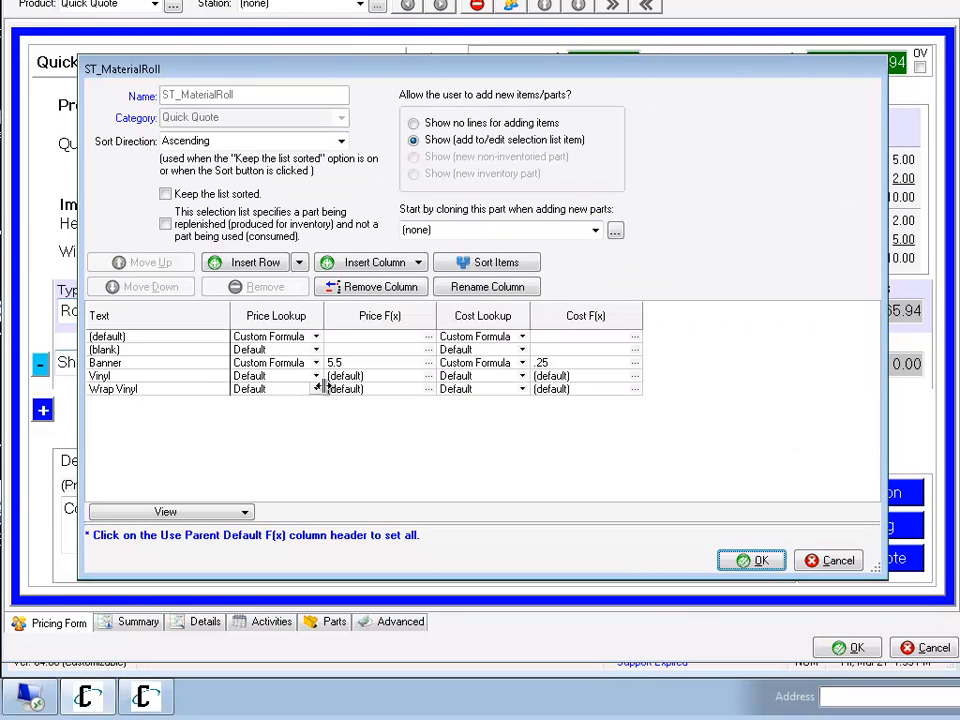
left_click(351, 364)
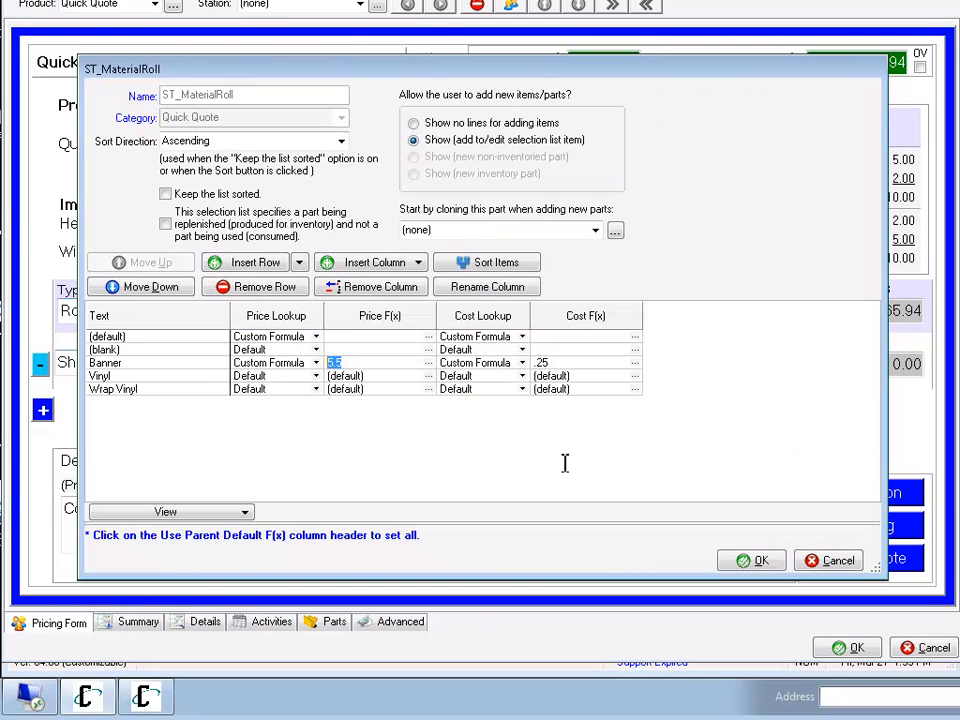
left_click(743, 561)
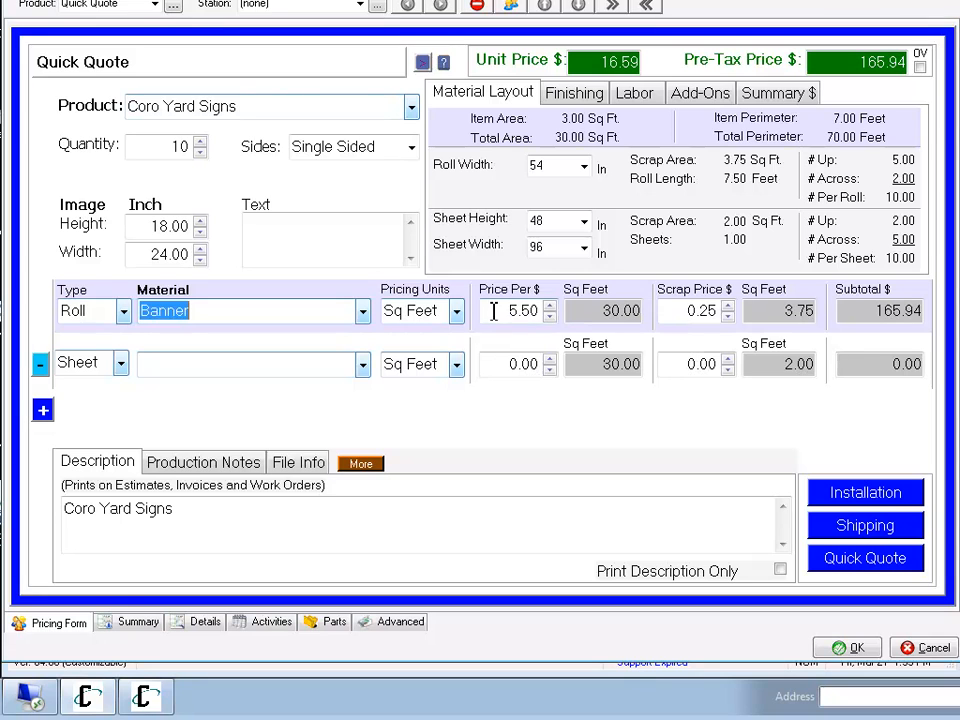
left_click(494, 311)
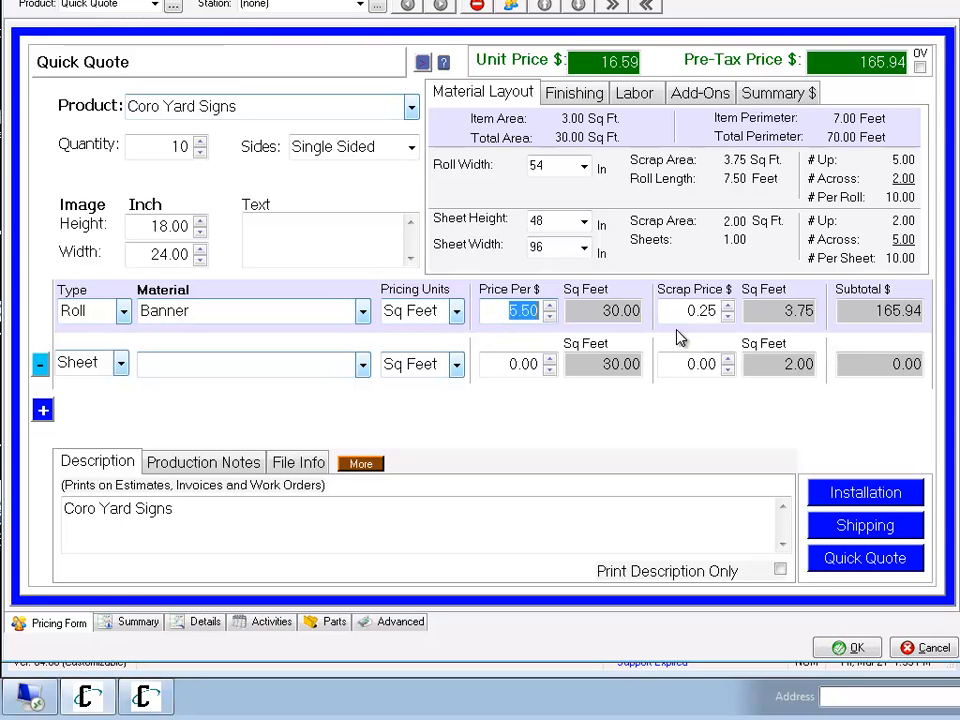
left_click_drag(686, 312, 721, 312)
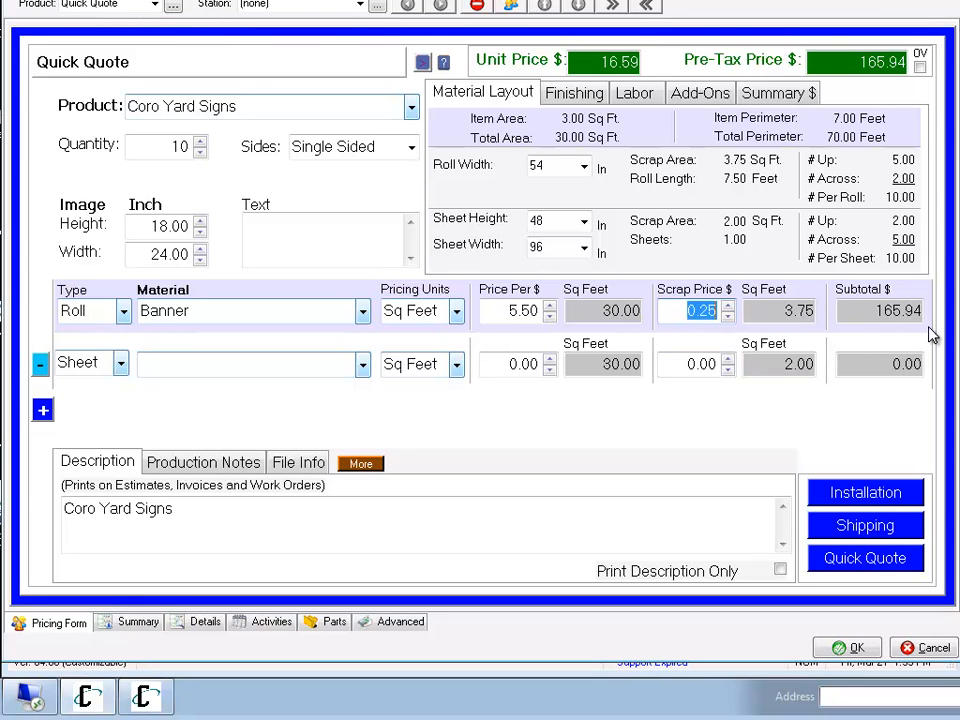
left_click(363, 311)
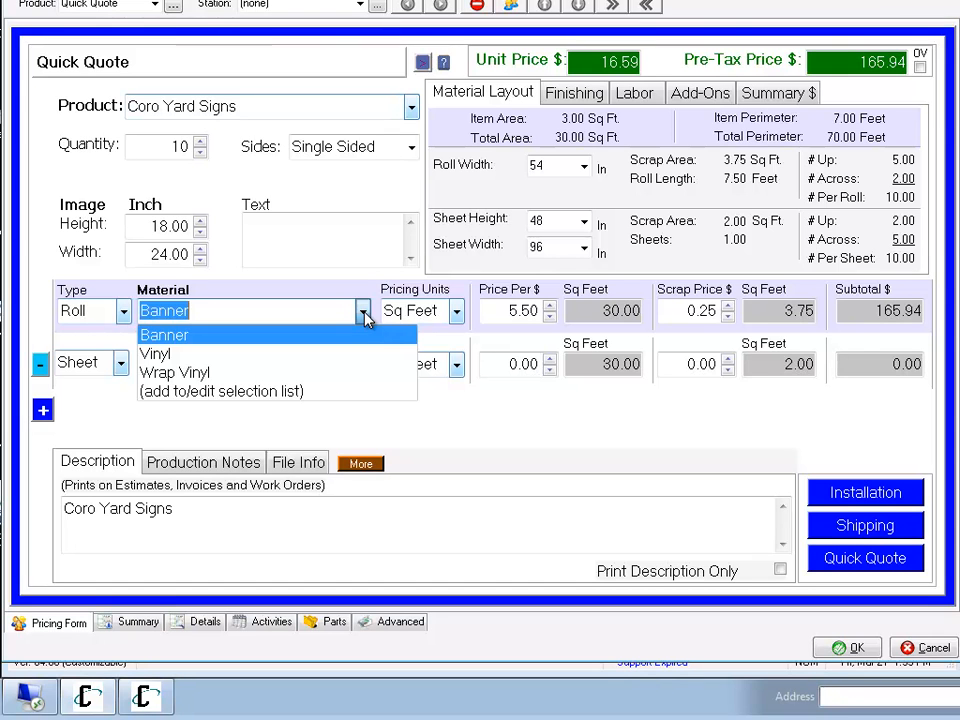
left_click(364, 312)
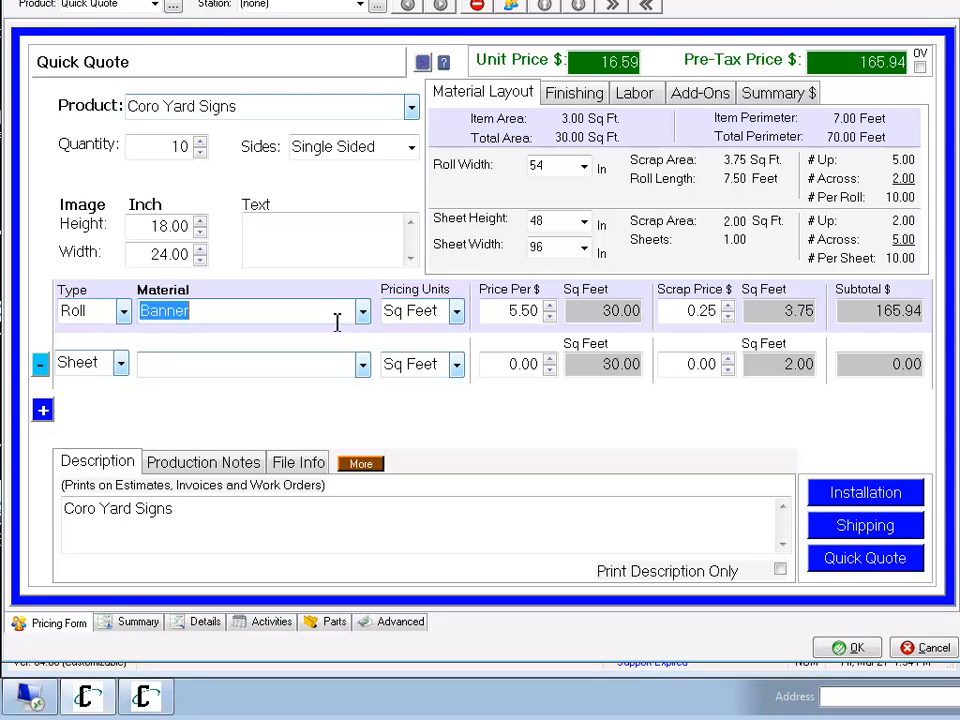
Check Coro's price and cost formulas in the sheet material selection list and apply Coro as the second line's material.
left_click(362, 368)
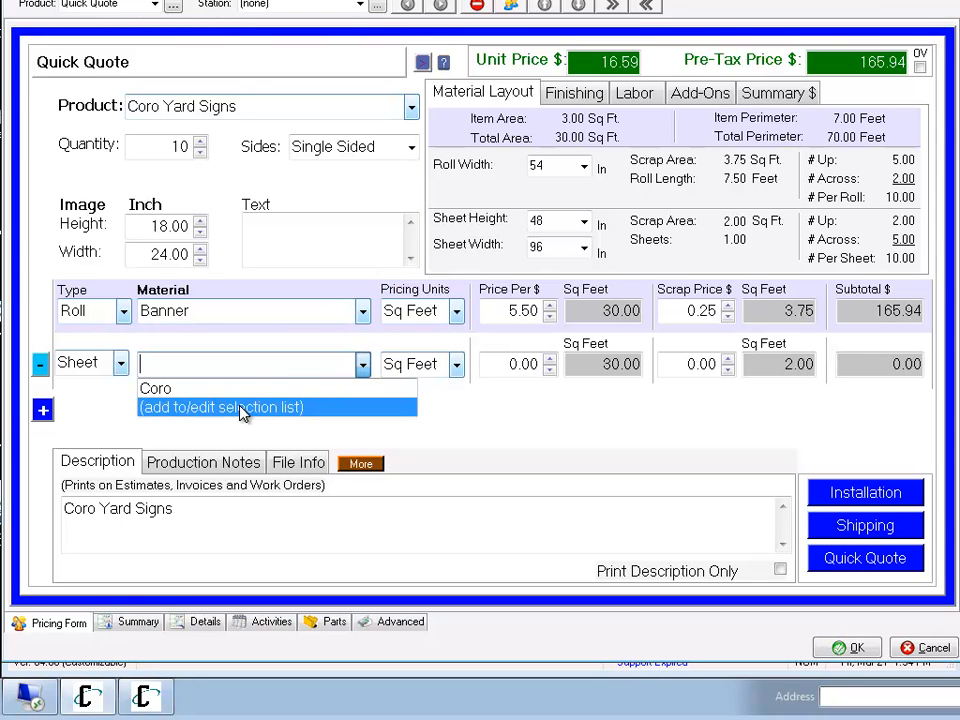
left_click(195, 407)
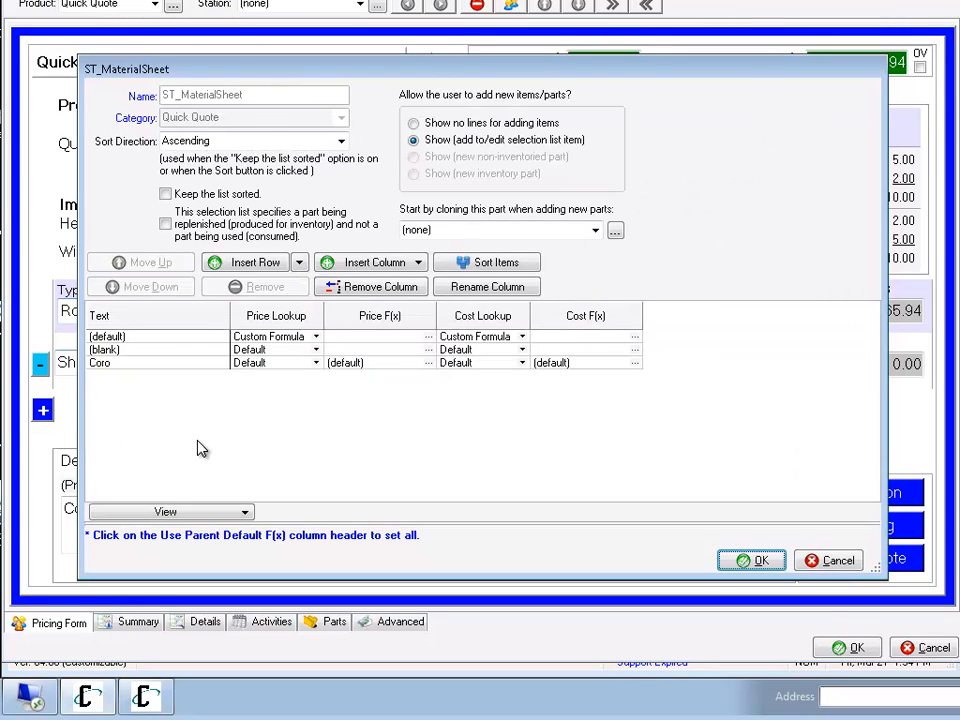
left_click(594, 363)
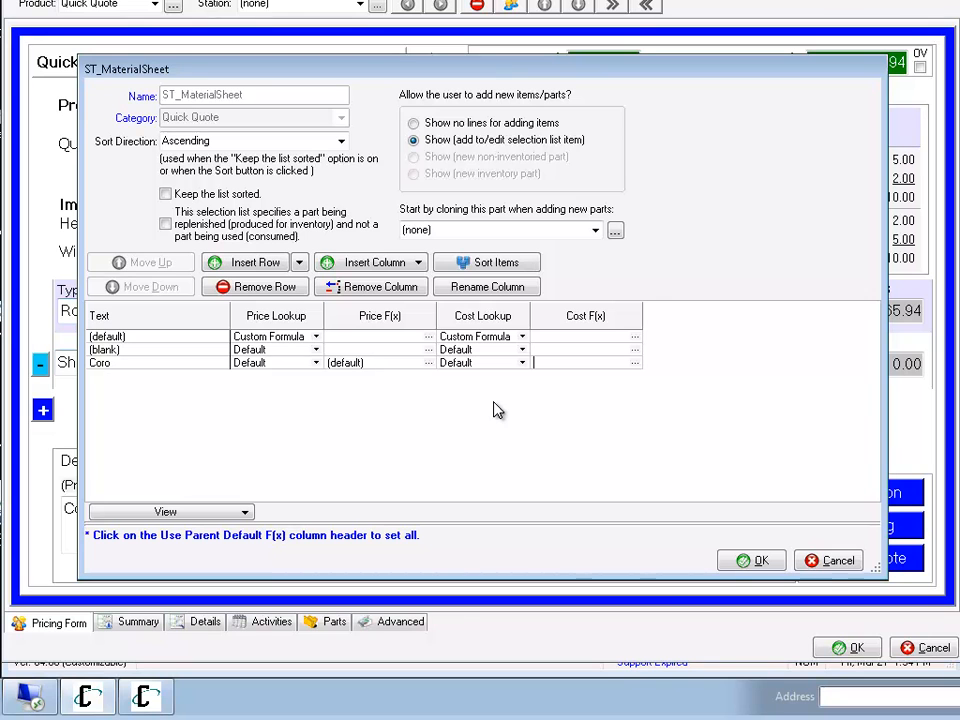
left_click(738, 561)
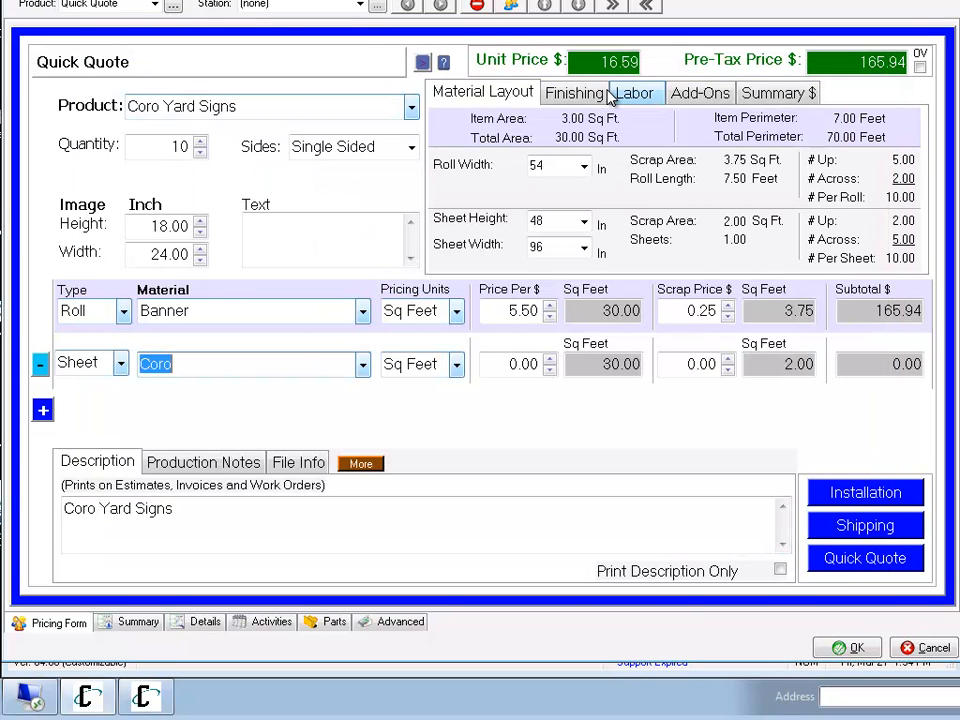
Check the pricing formulas in the finishing selection list and apply Grommets as the finishing material.
left_click(574, 93)
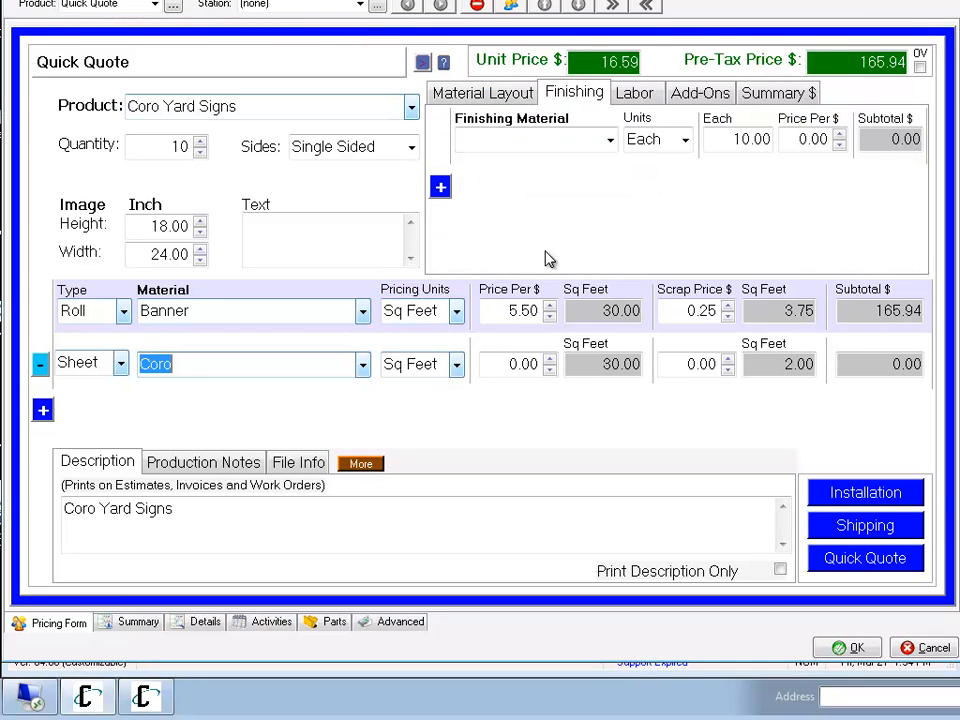
left_click(611, 140)
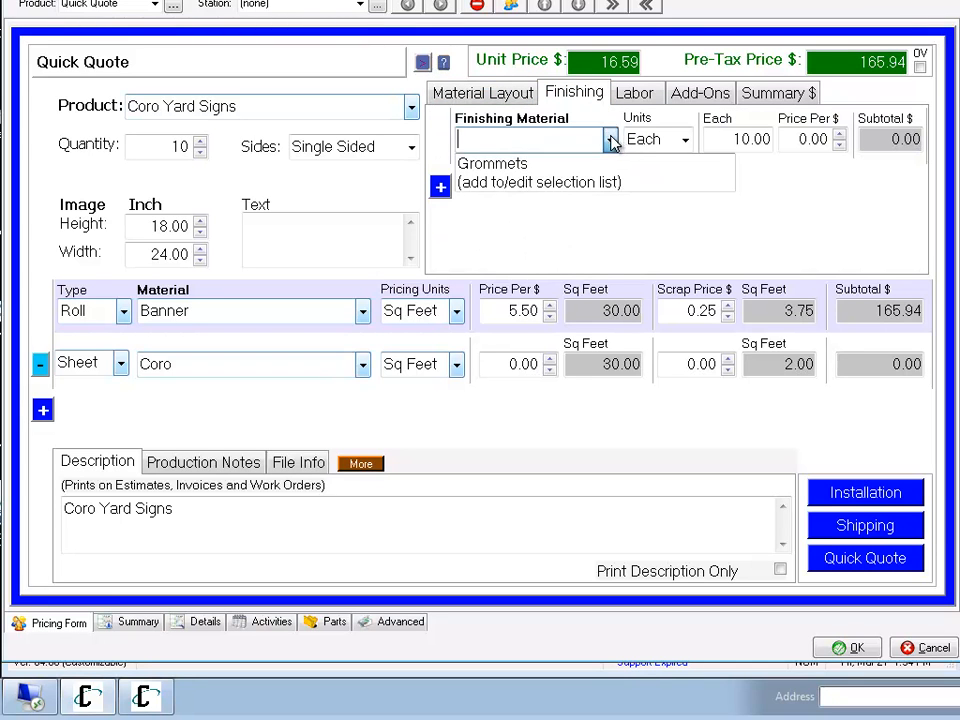
left_click(550, 184)
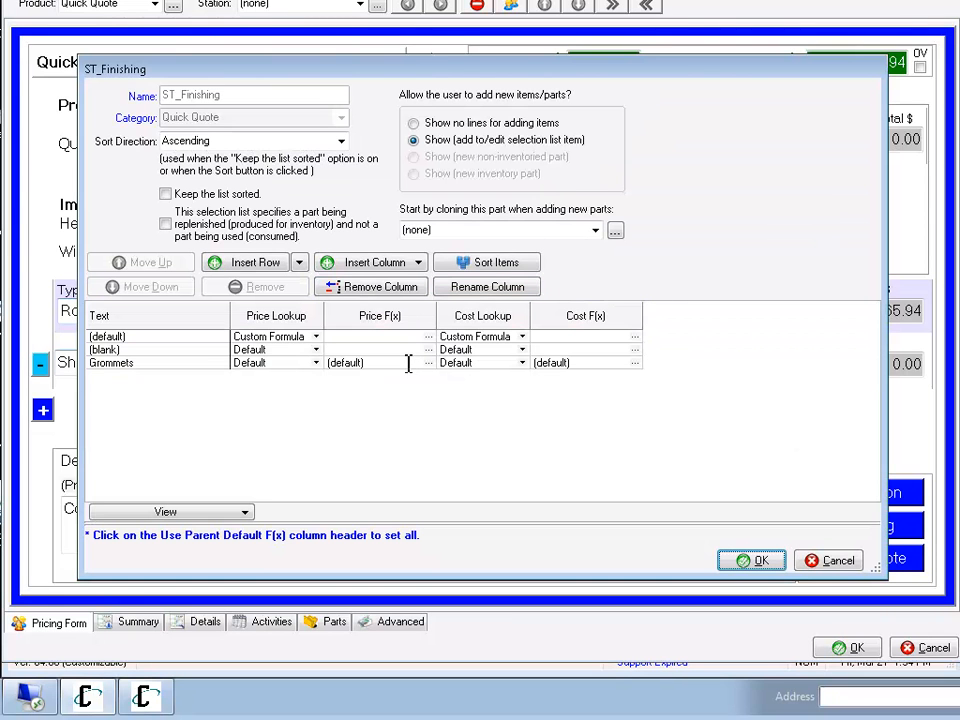
left_click(335, 364)
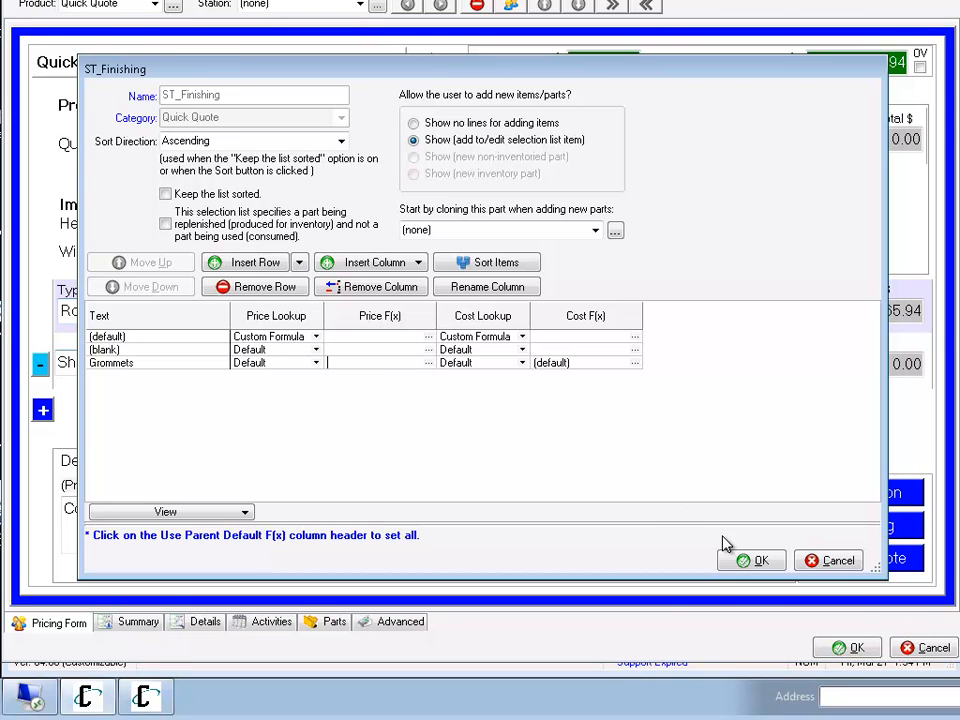
left_click(752, 561)
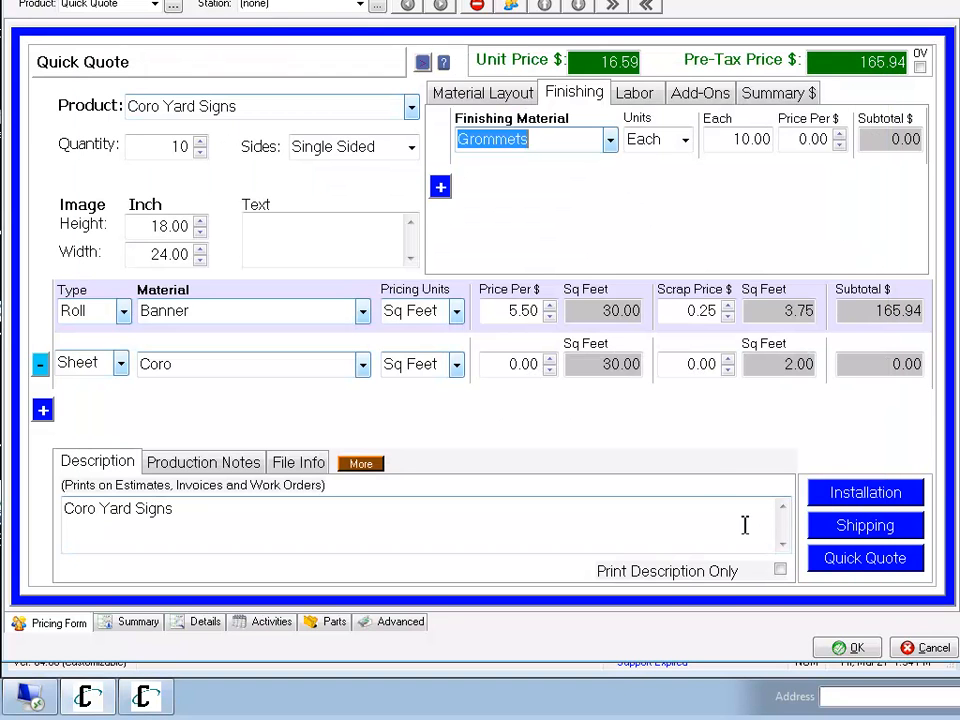
left_click(609, 140)
left_click(608, 147)
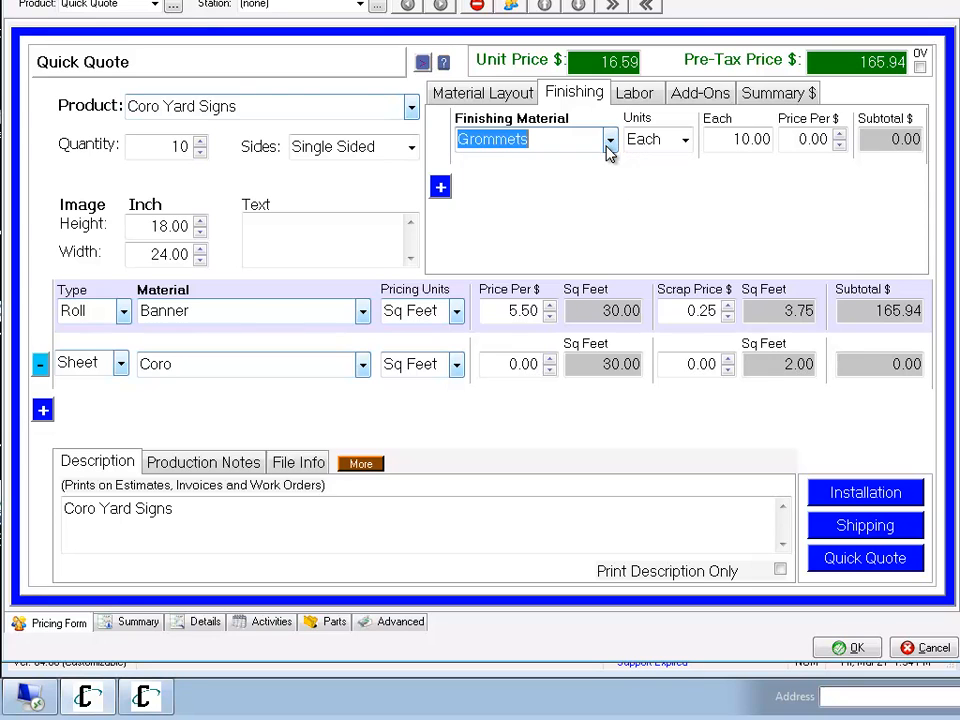
Choose Design as the labor and set its price formula to 65 in the labor selection list.
left_click(632, 95)
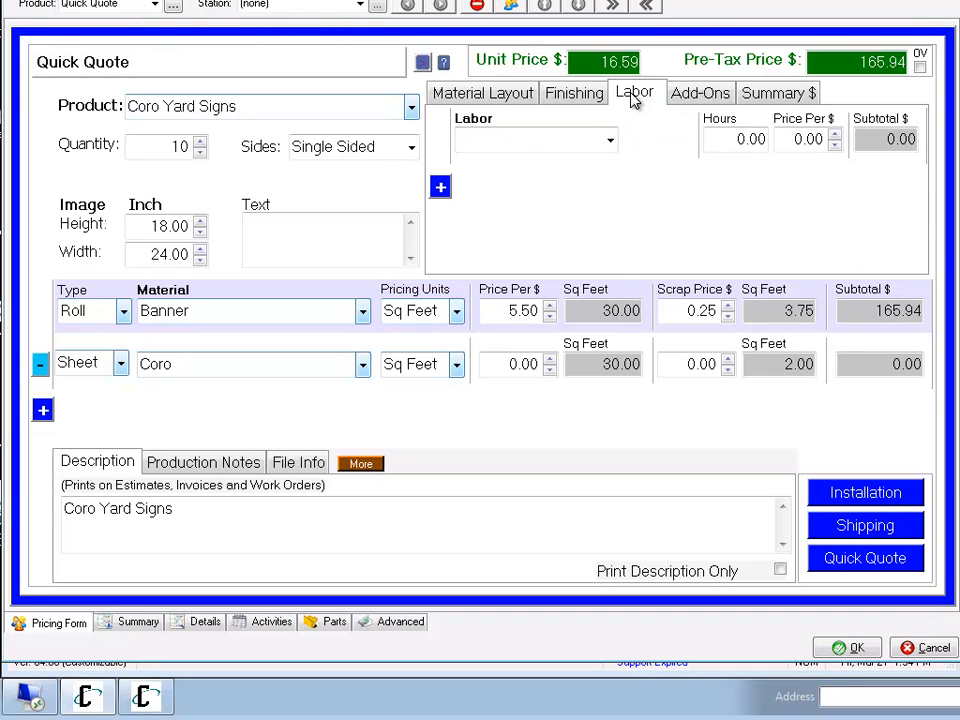
left_click(612, 143)
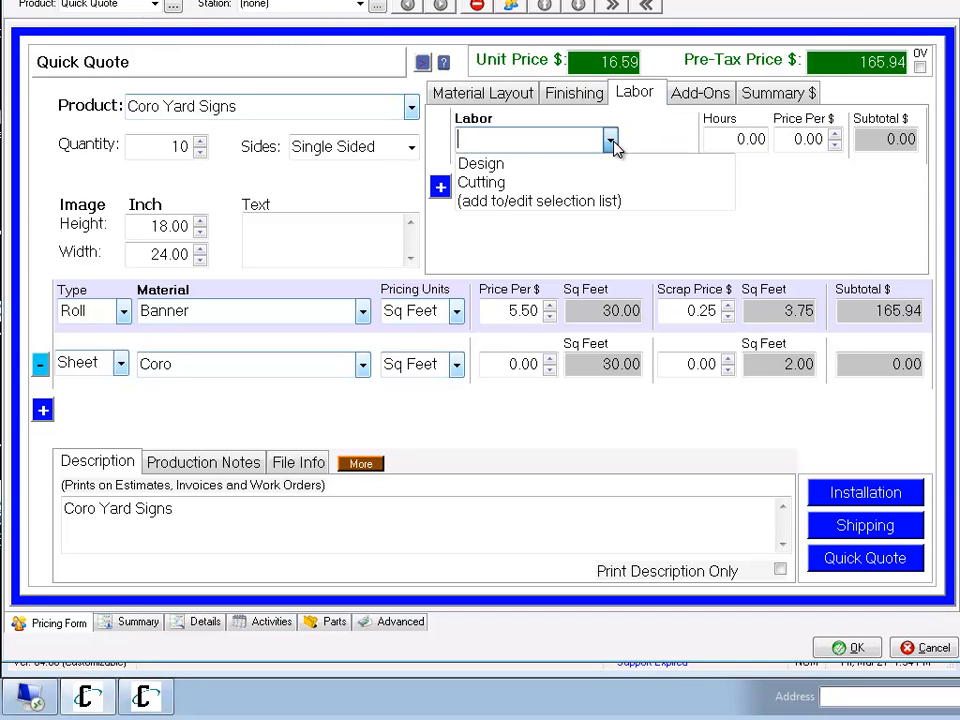
left_click(514, 165)
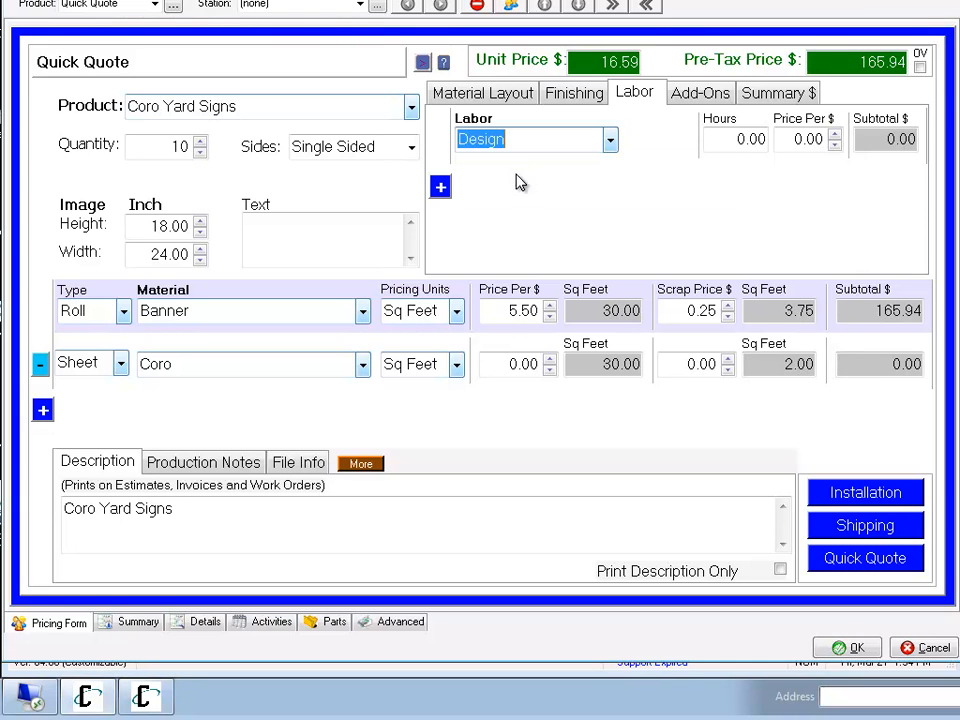
left_click(609, 141)
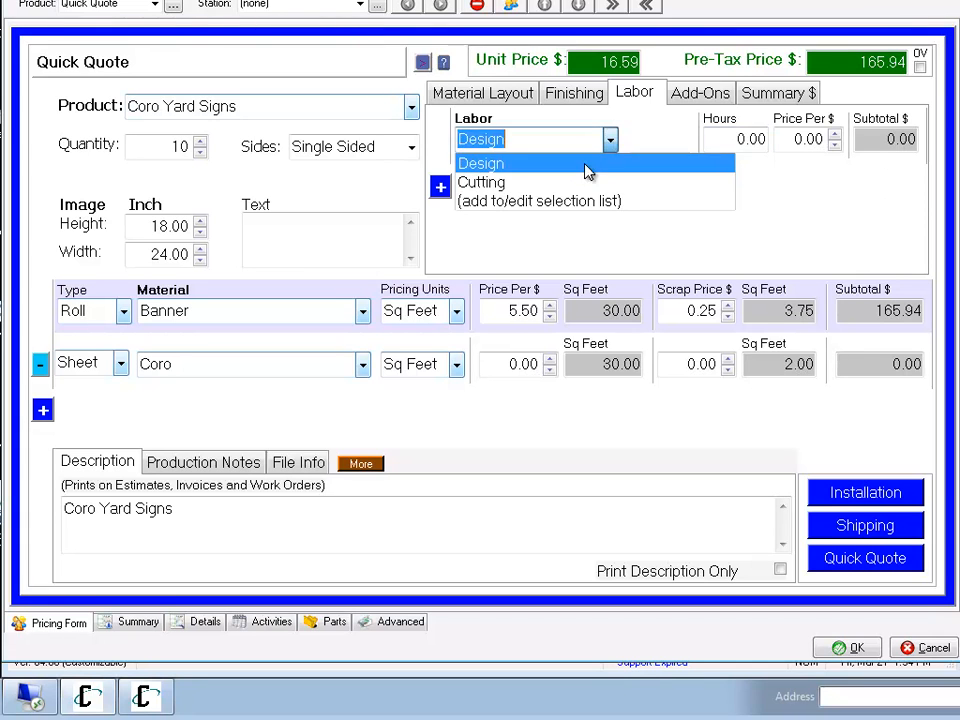
left_click(548, 202)
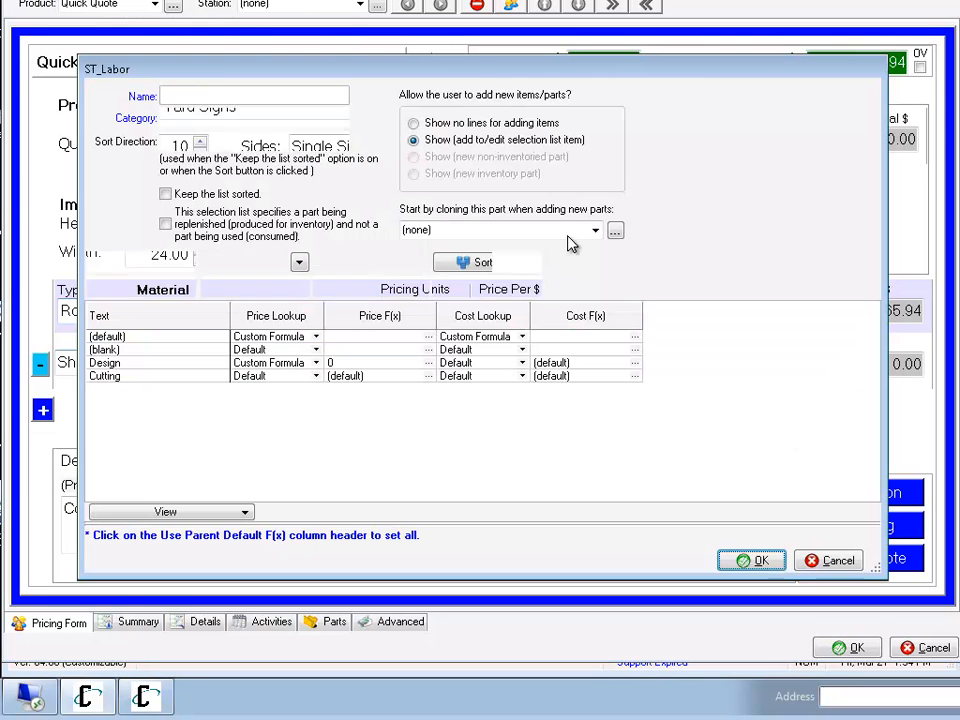
left_click(390, 362)
left_click_drag(391, 363, 274, 375)
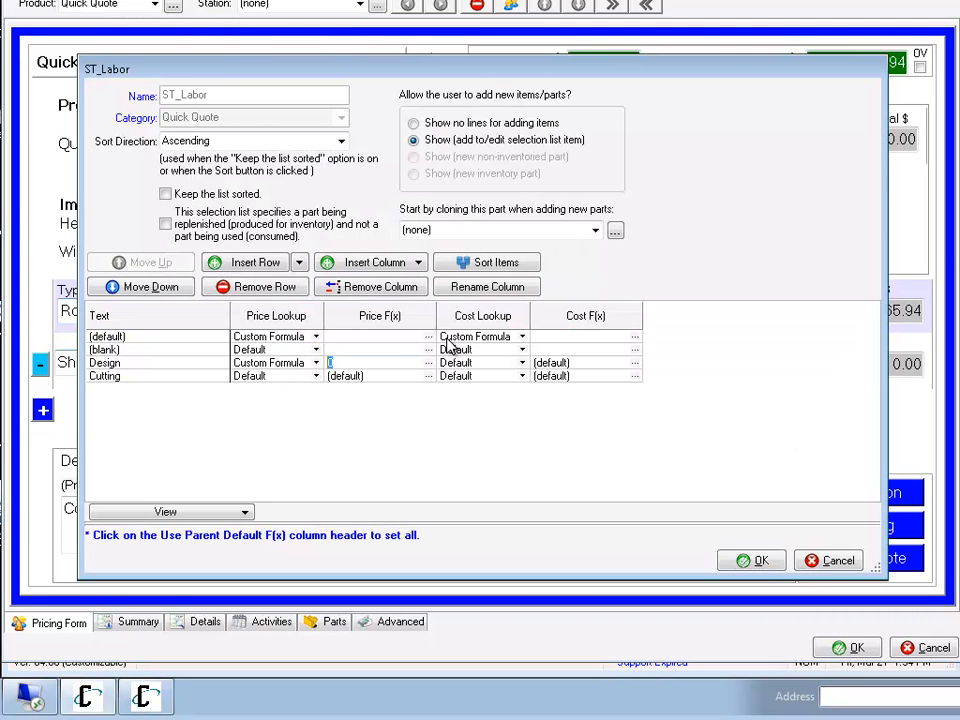
type("65")
left_click(757, 561)
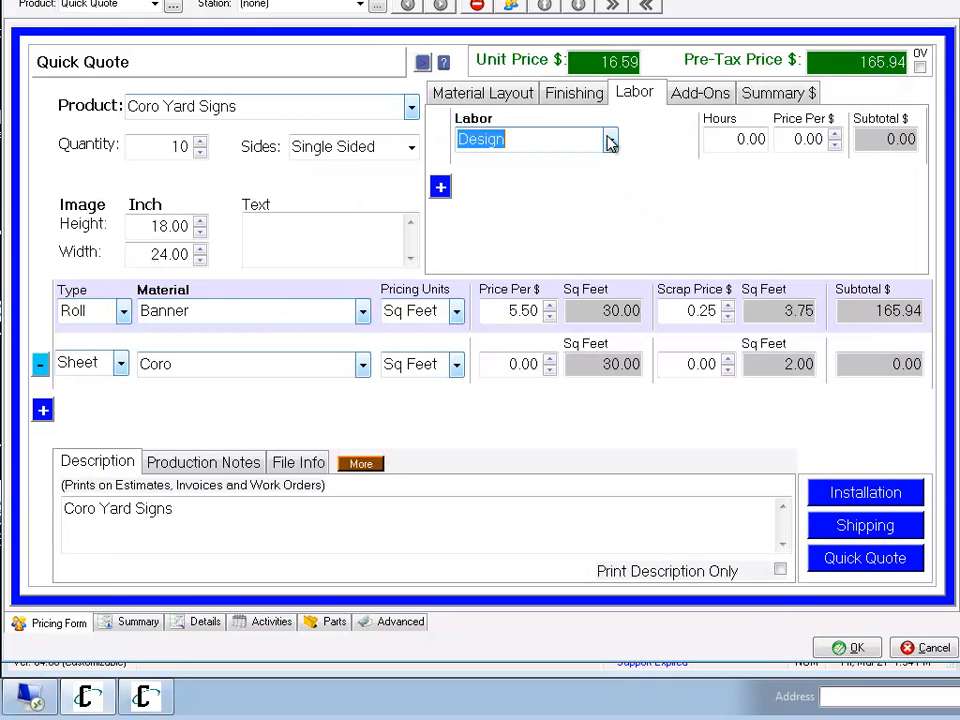
Reselect Design labor to load its updated rate, set its hours to 0.5, and accept the pricing form into the estimate.
left_click(609, 140)
left_click(570, 183)
left_click(610, 142)
left_click(575, 164)
left_click(731, 139)
type(".5")
key("Tab")
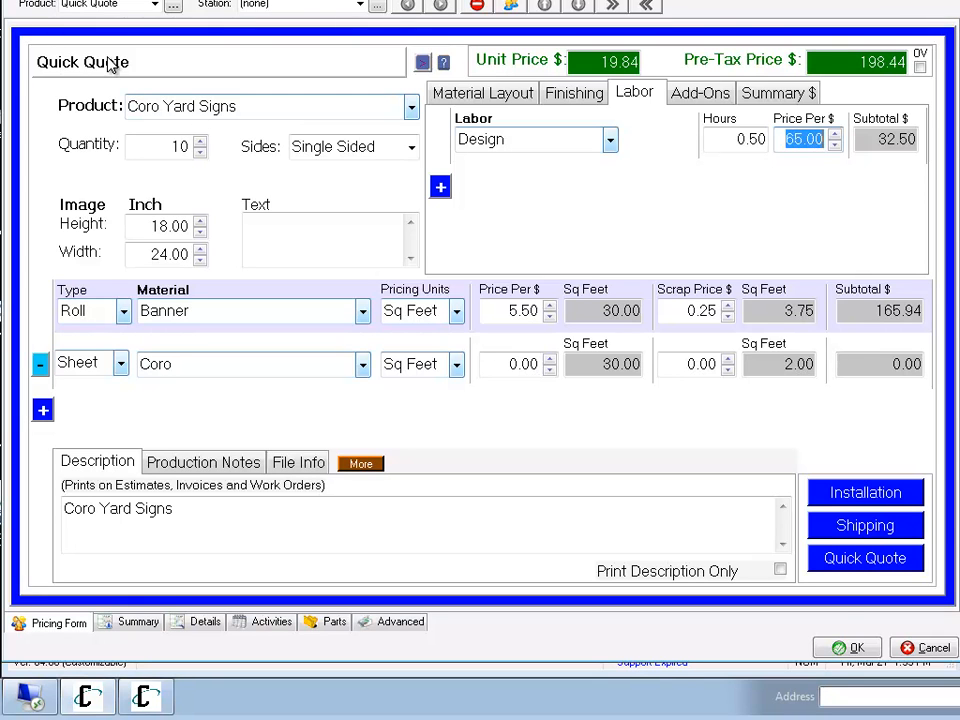
left_click(854, 648)
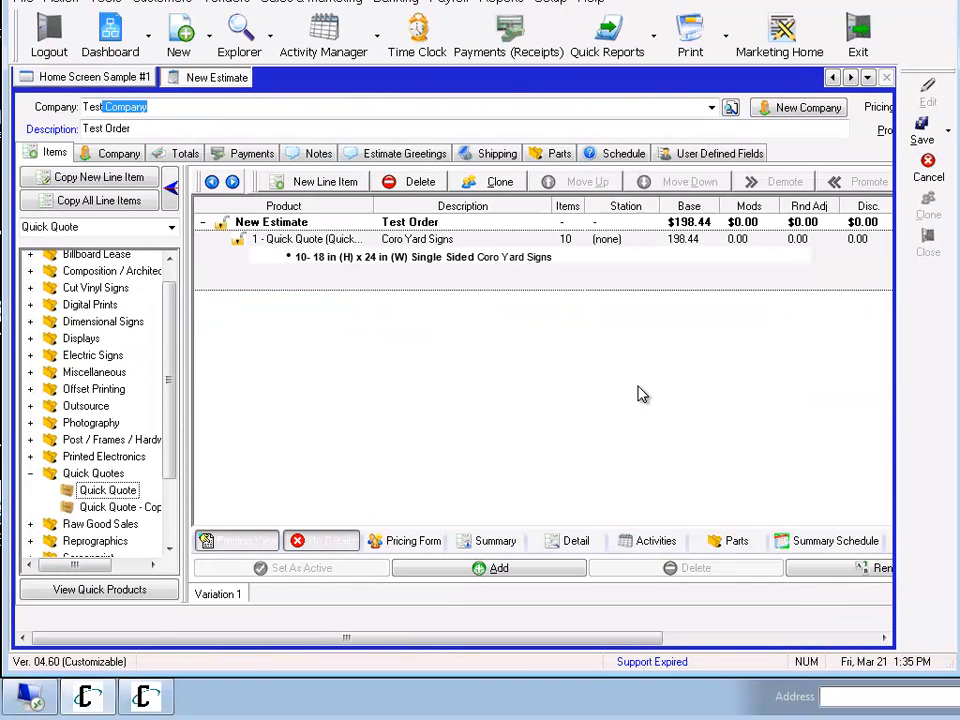
Open the product setup behind the Coro Yard Signs line item and widen the product tree.
right_click(335, 251)
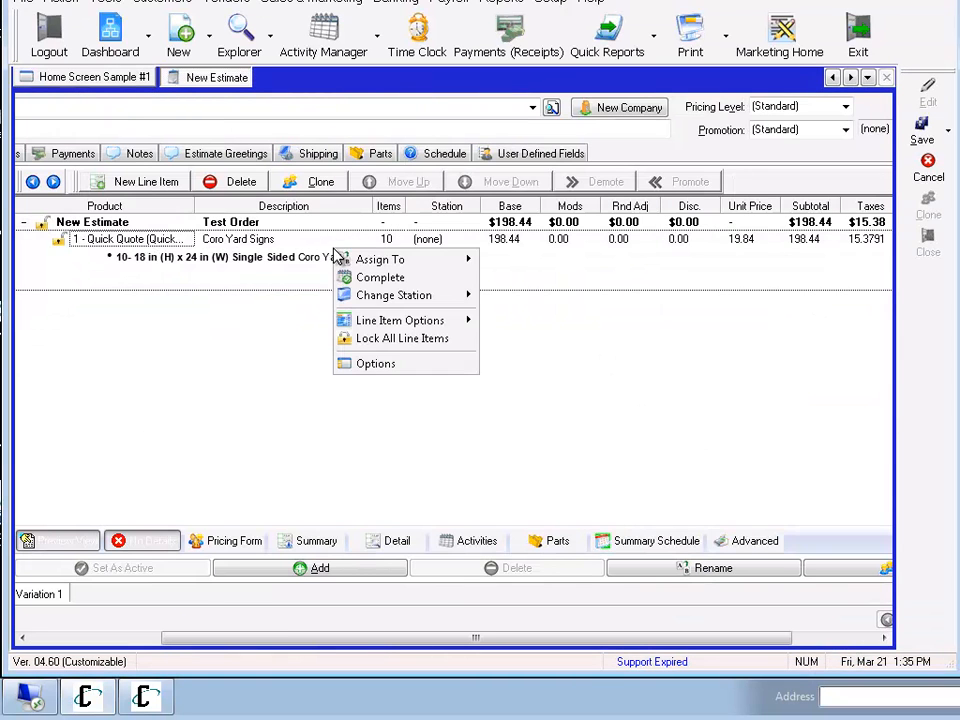
mouse_move(388, 320)
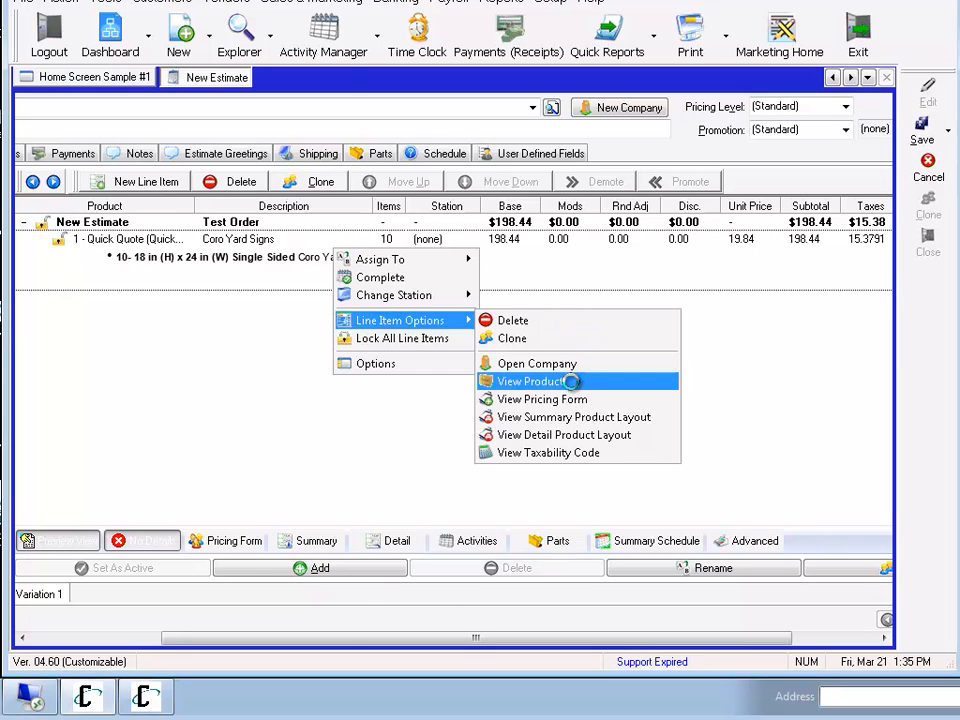
left_click(571, 381)
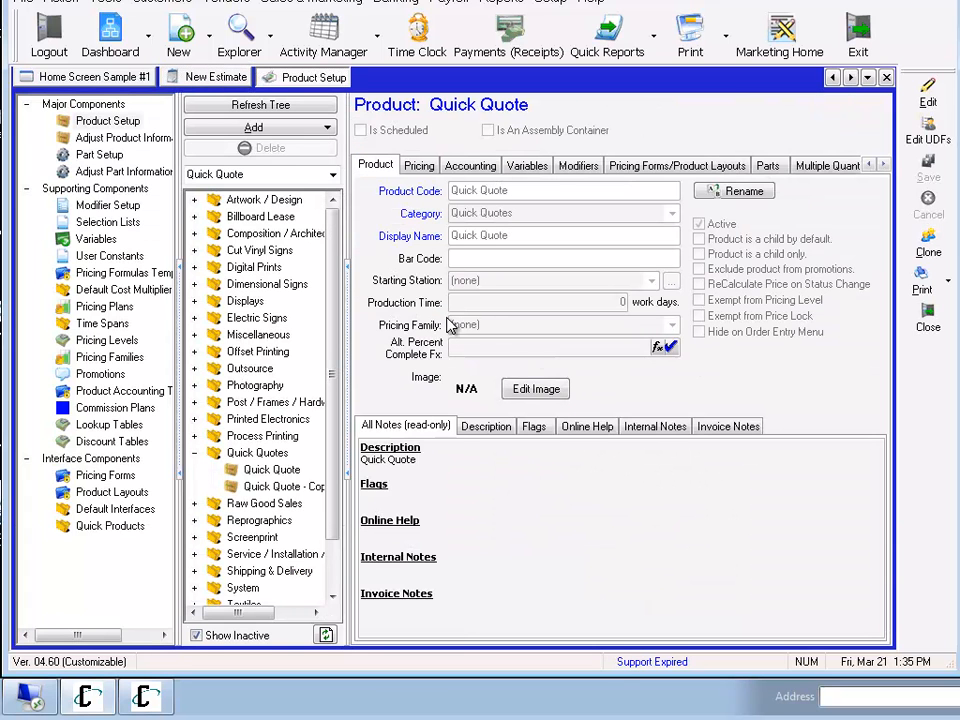
left_click_drag(349, 333, 392, 340)
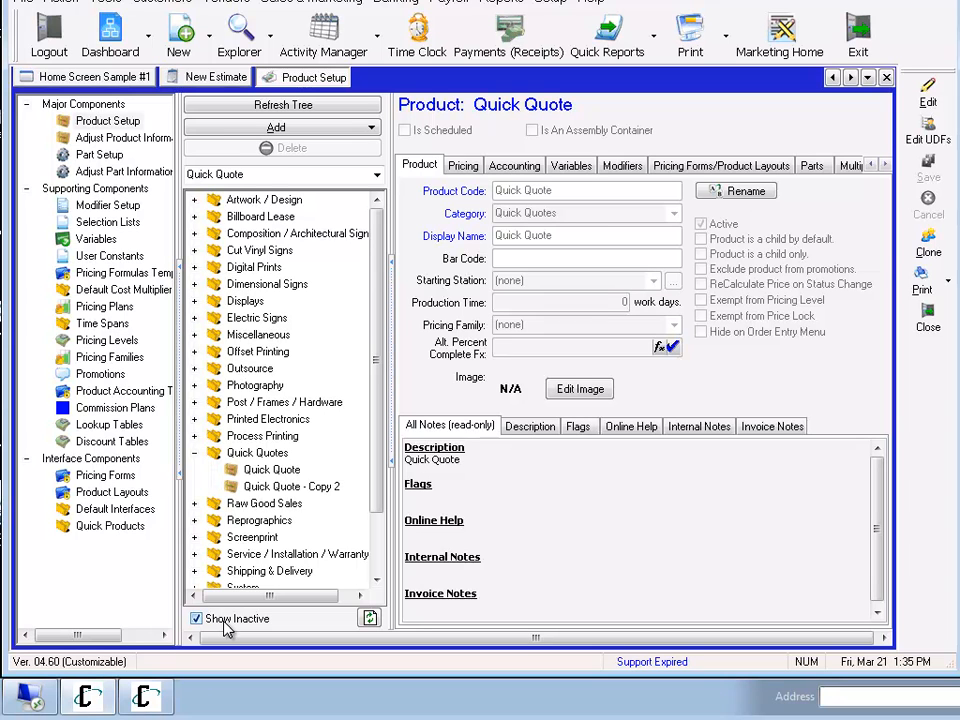
Rename the product Quick Quote - Copy 2 as Digital Prints.
left_click(287, 487)
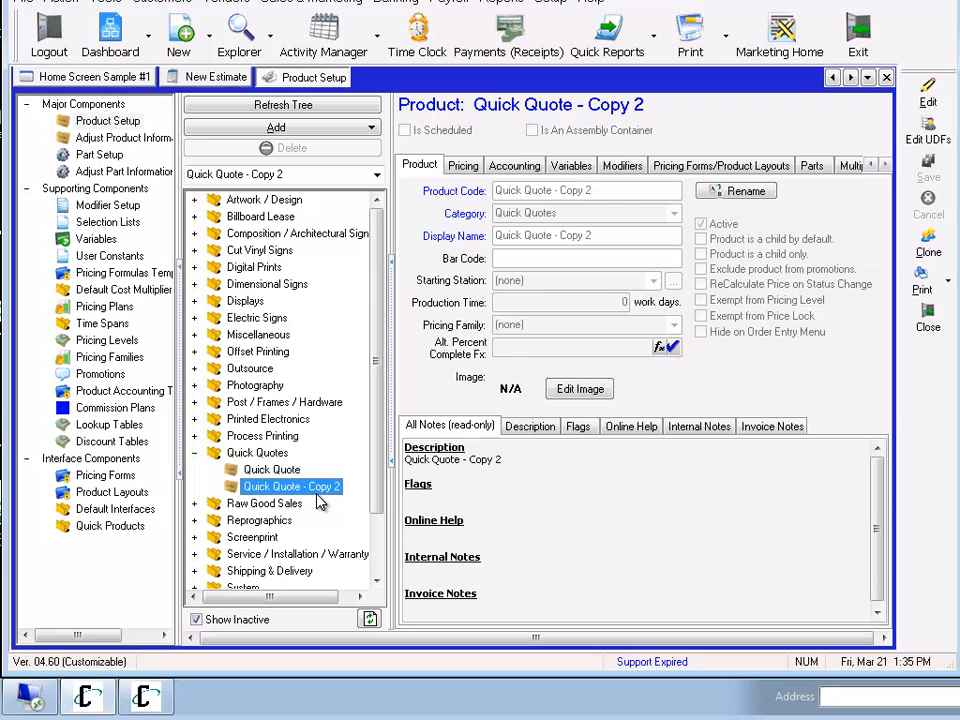
left_click(745, 192)
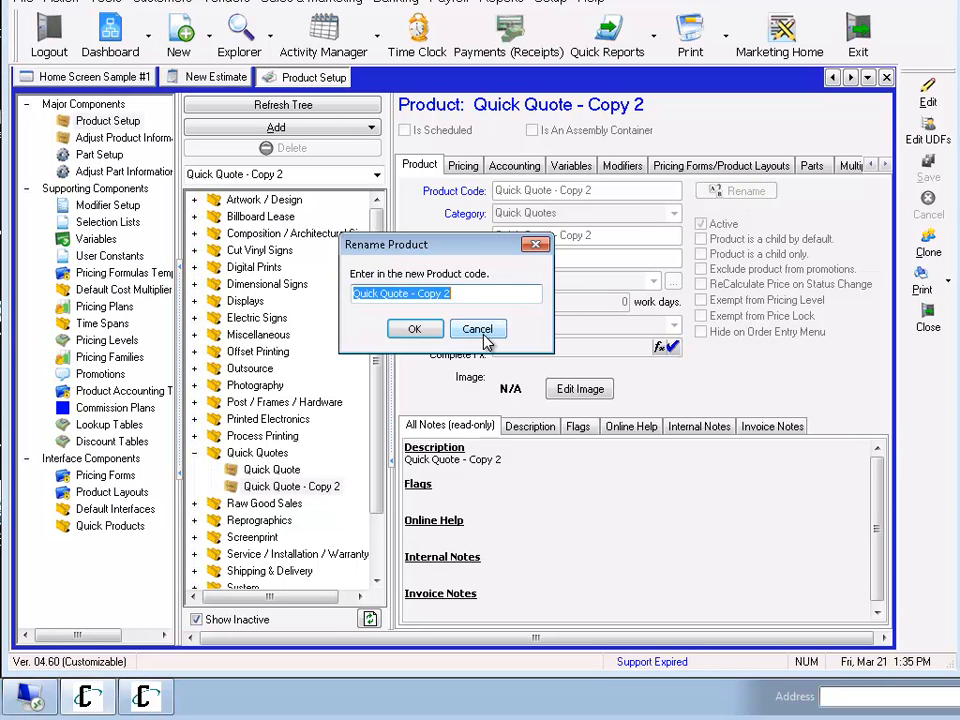
type("Digital Prints")
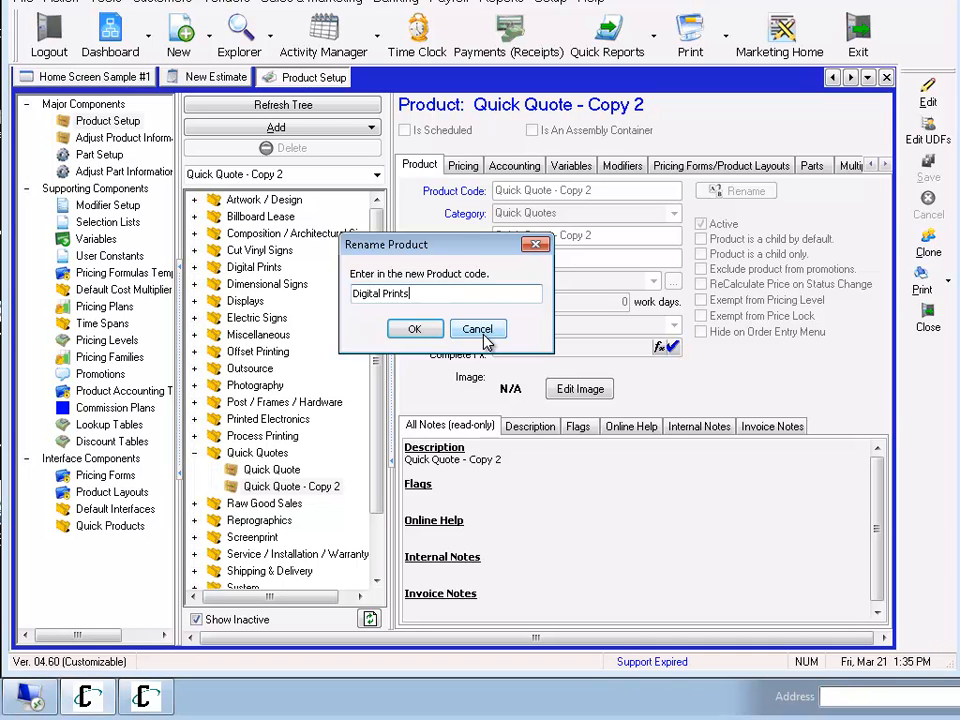
left_click(415, 331)
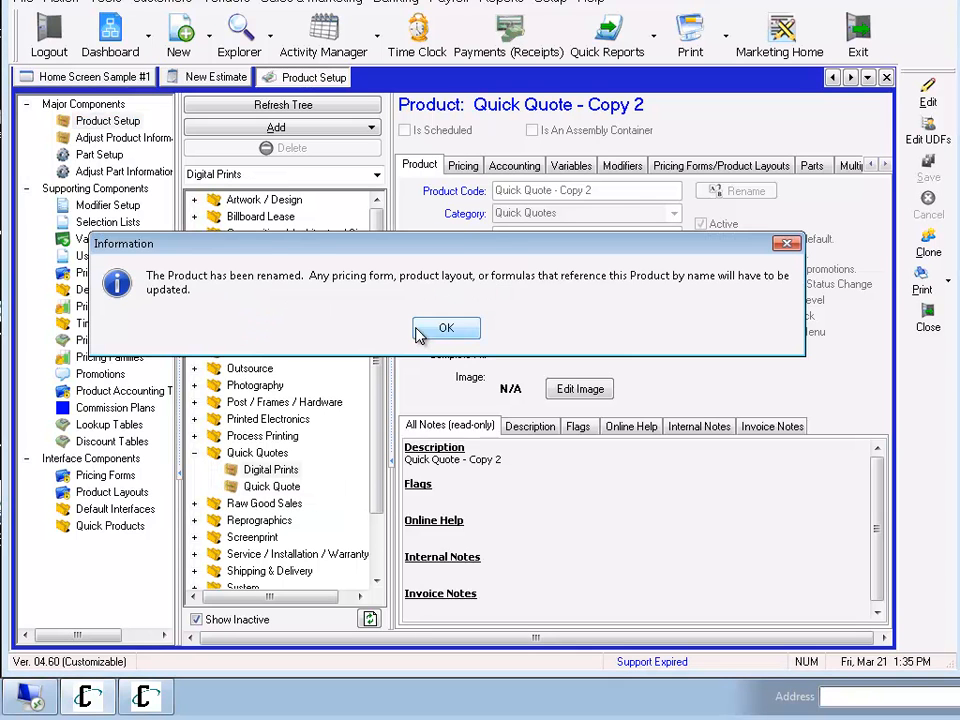
left_click(446, 329)
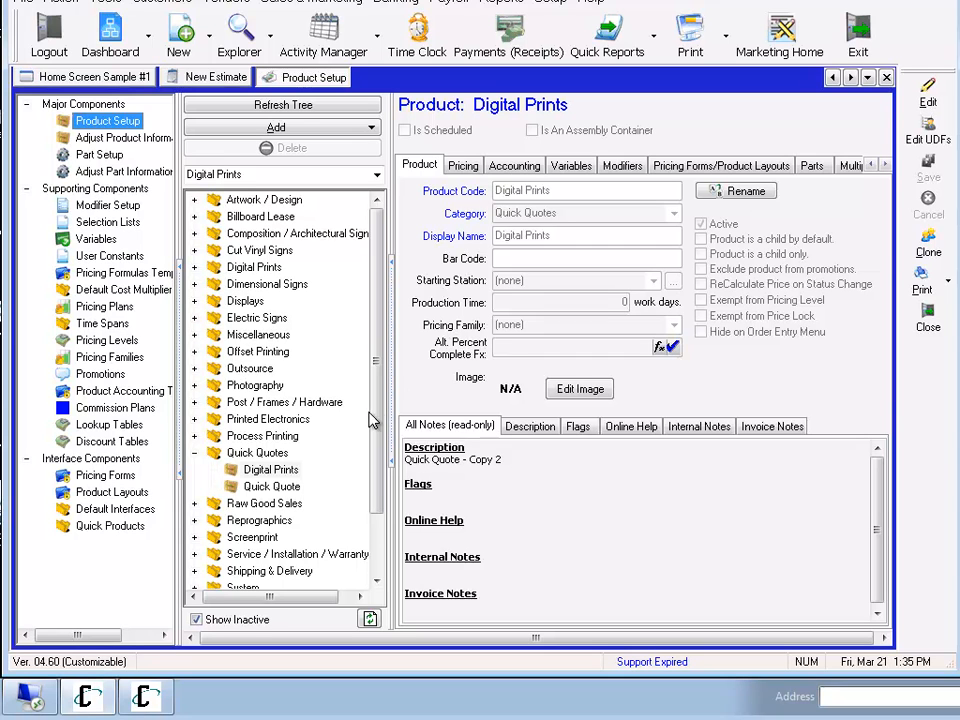
left_click(272, 472)
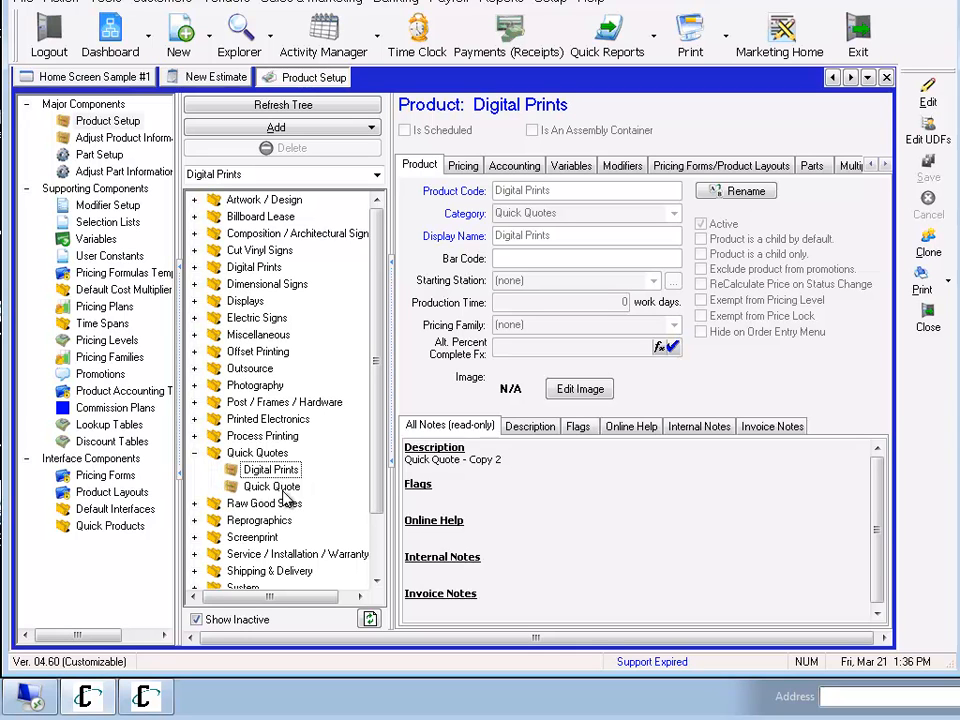
Return to the new estimate and start a line item using the Digital Prints product from Quick Quotes.
left_click(215, 84)
left_click(63, 638)
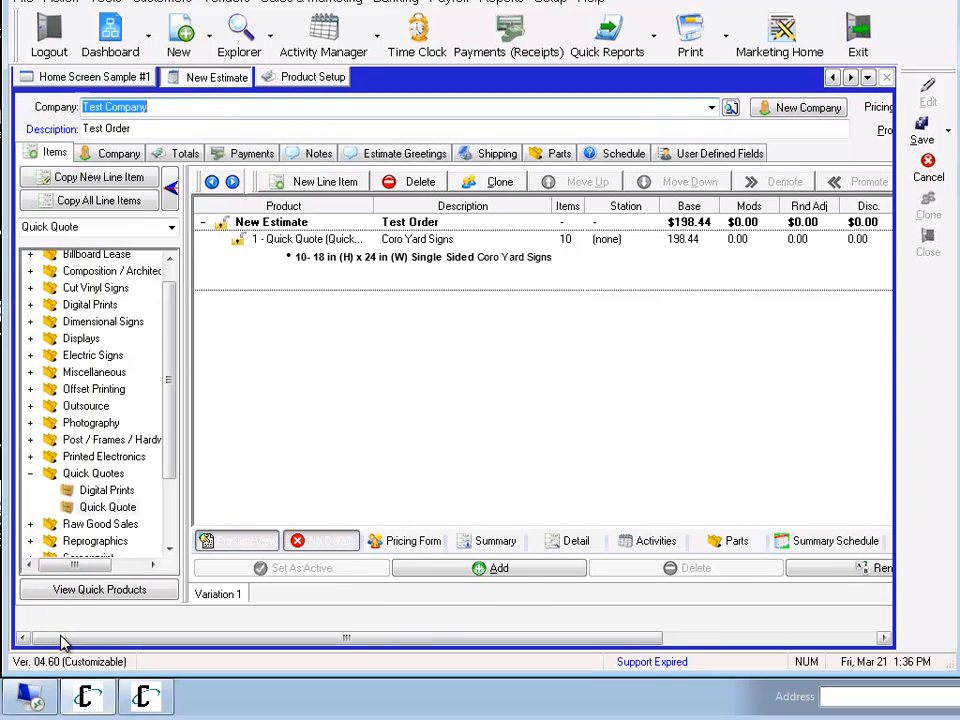
double_click(108, 492)
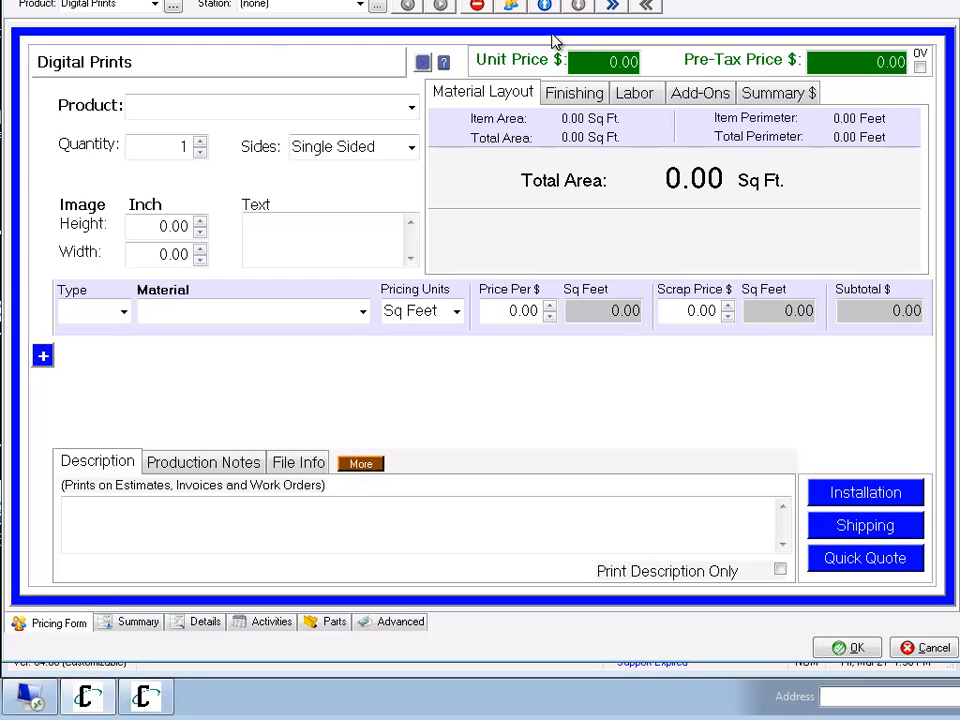
Check the Digital Prints form's product, type and material lists, and accept the line item into the estimate.
left_click(411, 106)
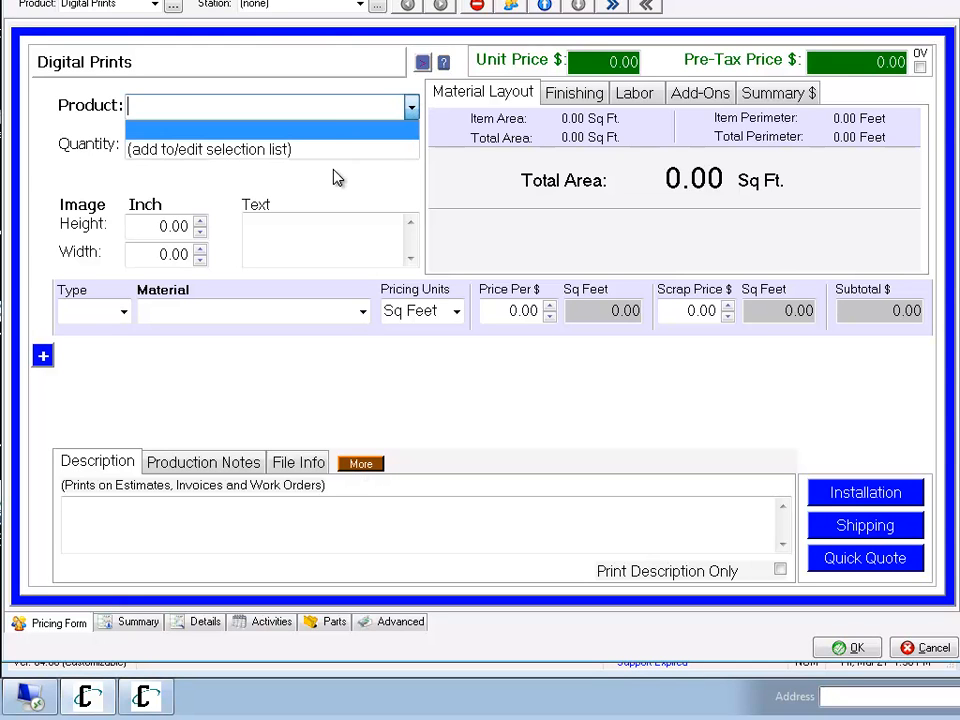
left_click(418, 118)
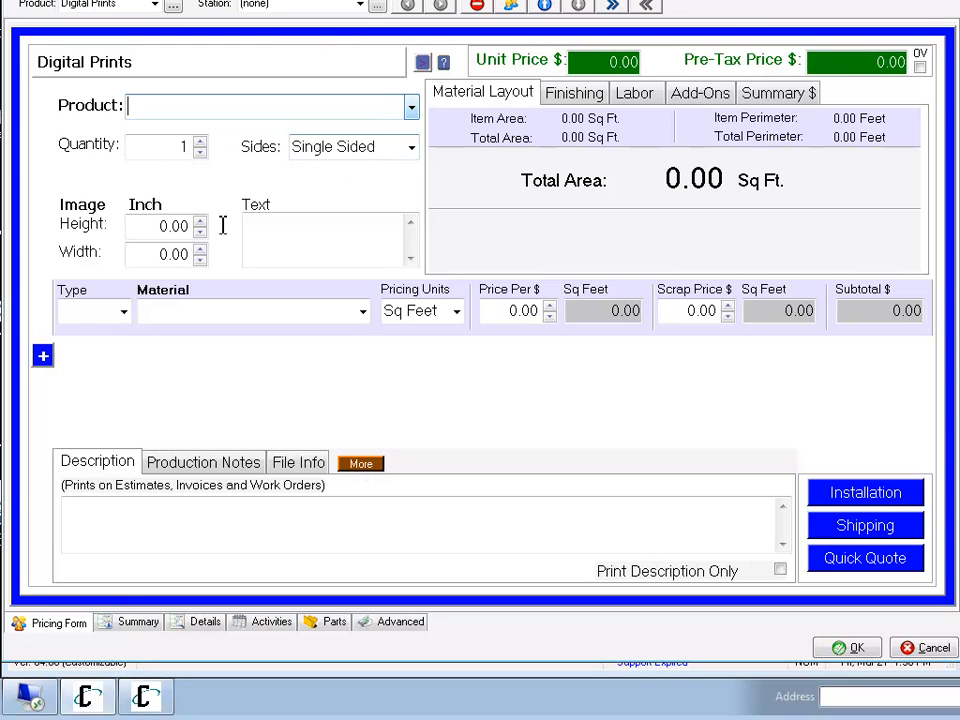
left_click(126, 314)
left_click(126, 314)
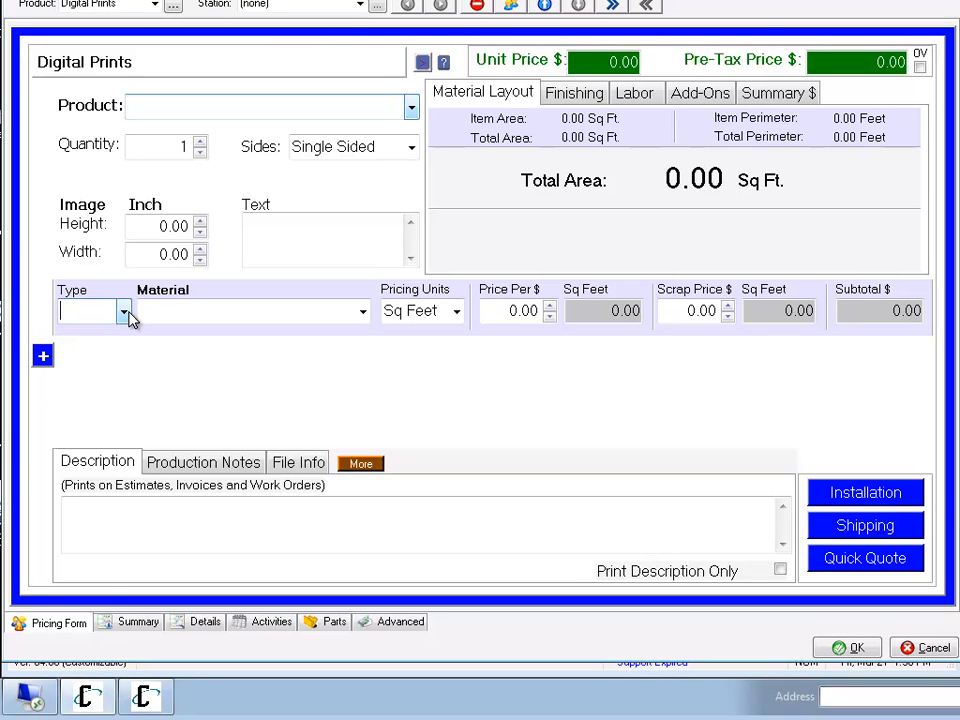
left_click(361, 313)
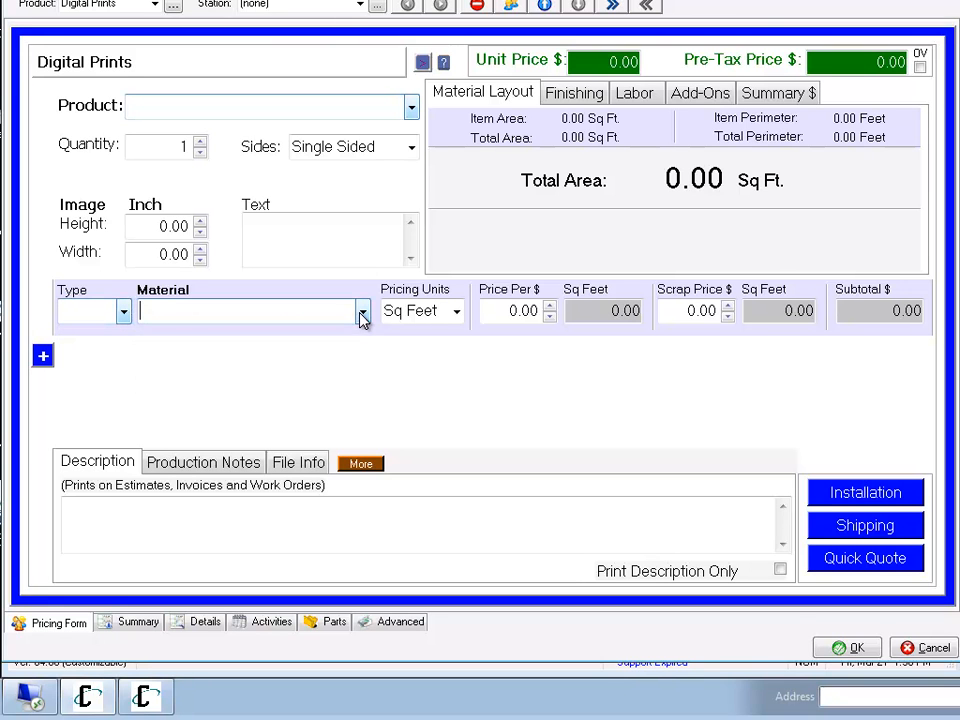
left_click(840, 647)
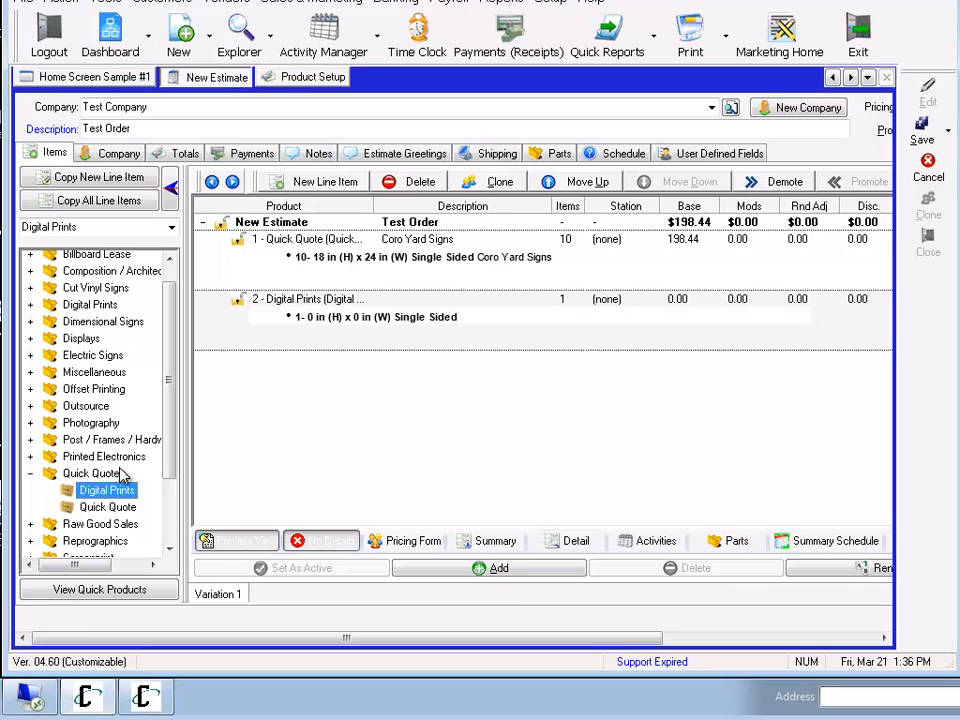
Compare the setup records of the Digital Prints and Quick Quote products.
left_click(98, 507)
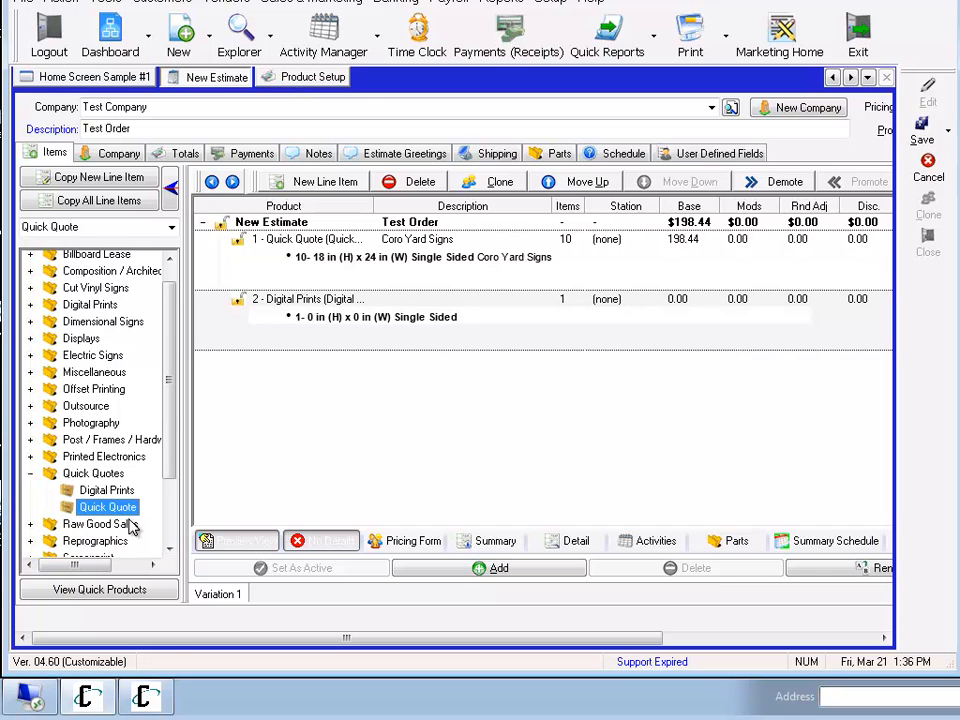
left_click(311, 79)
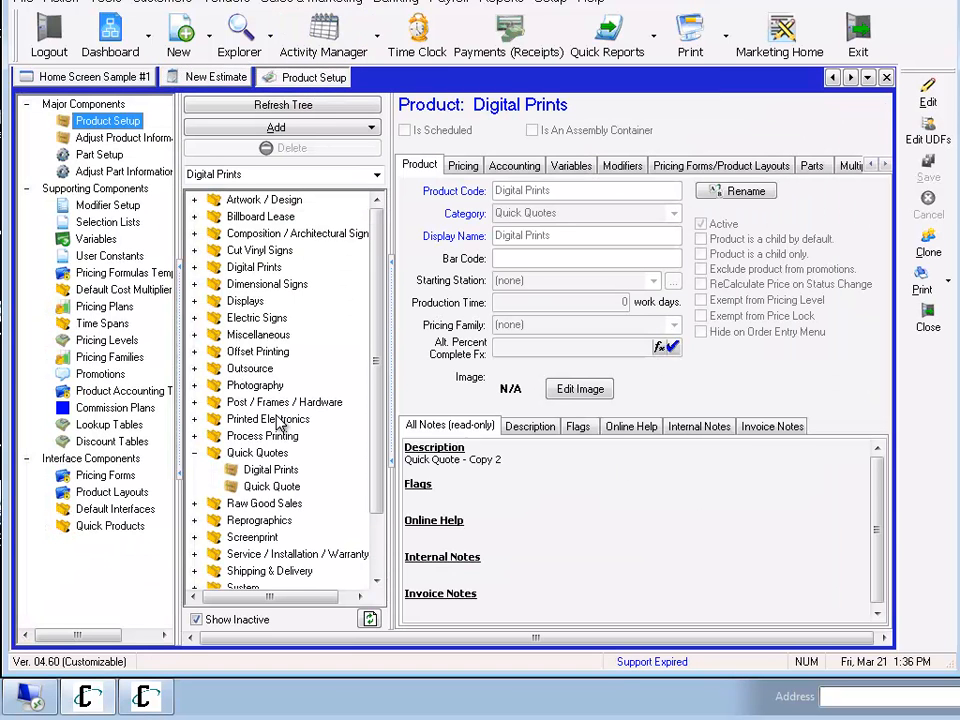
left_click(276, 488)
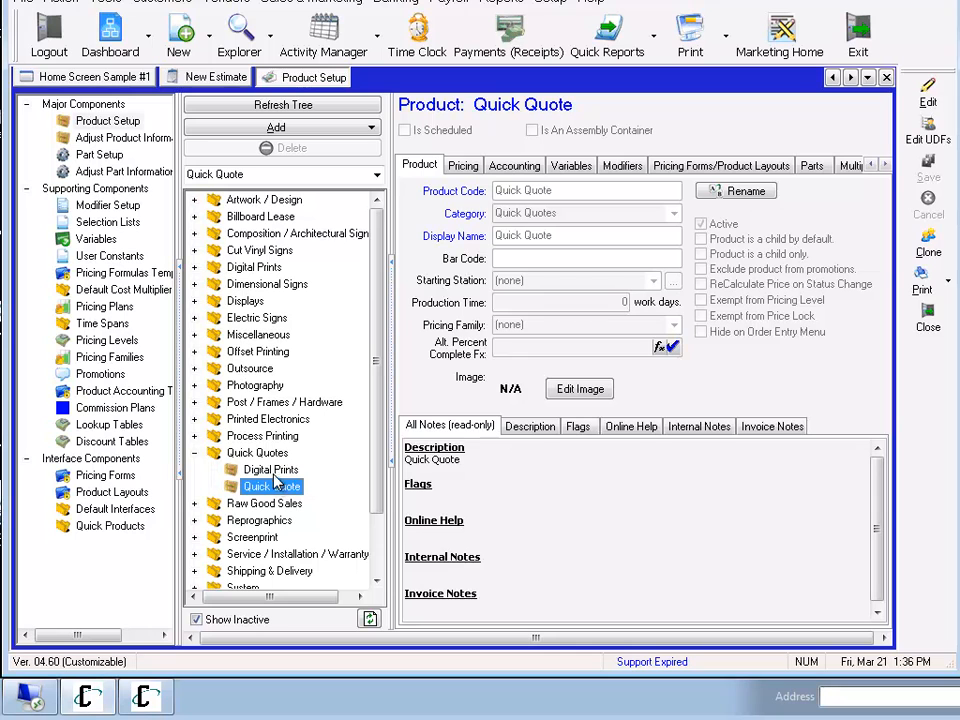
left_click(274, 472)
left_click(280, 487)
Reopen the estimate's Digital Prints line item, check its product selection list, and accept the pricing form.
left_click(215, 77)
double_click(336, 317)
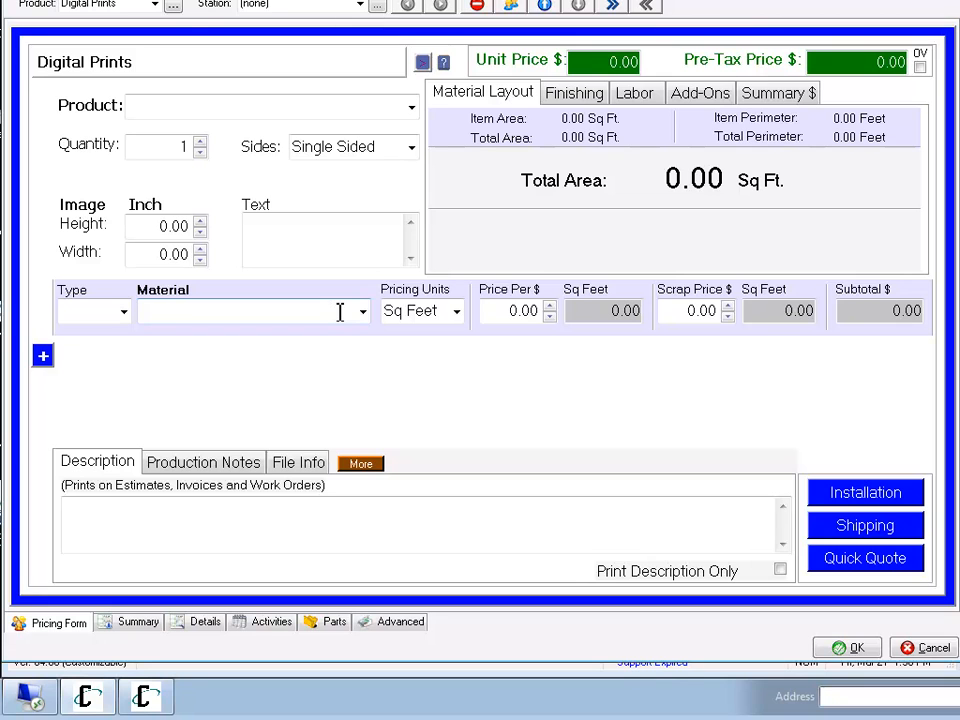
left_click(411, 108)
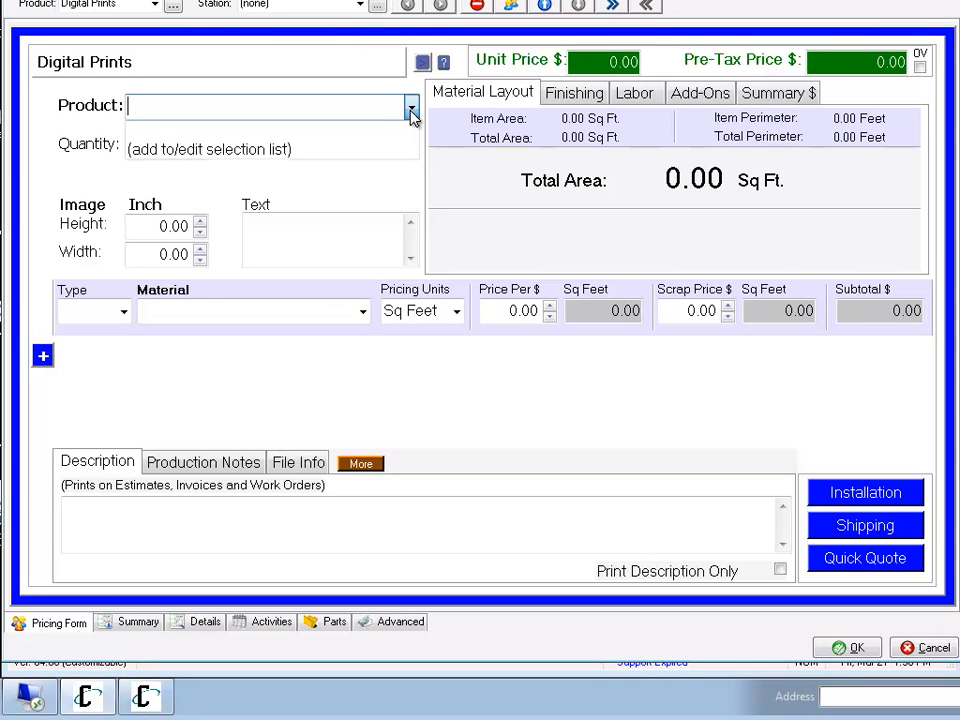
left_click(411, 110)
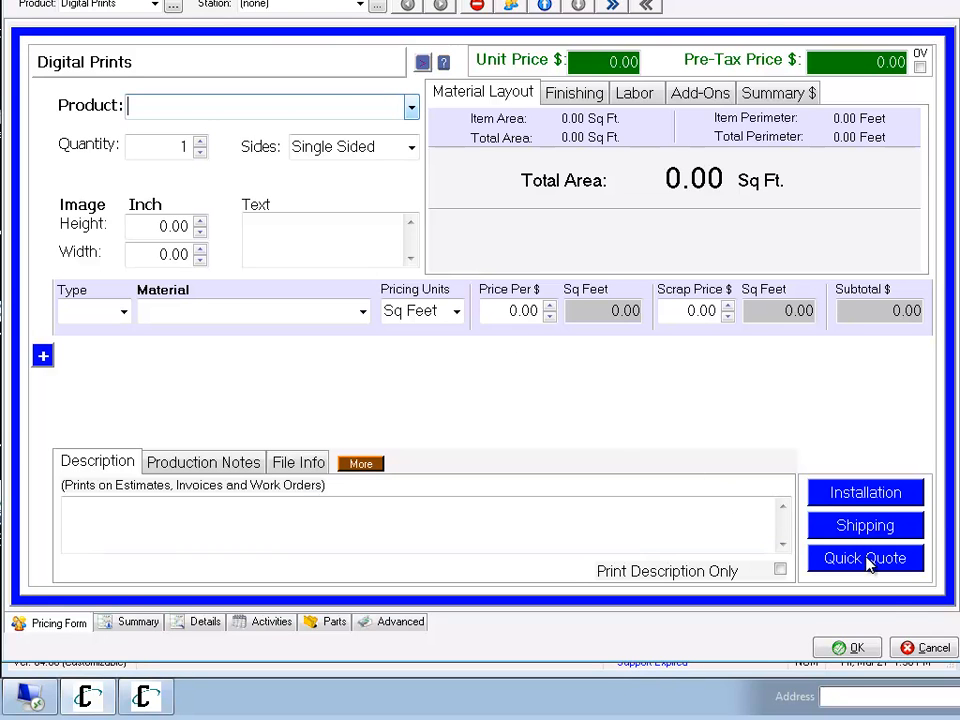
left_click(852, 648)
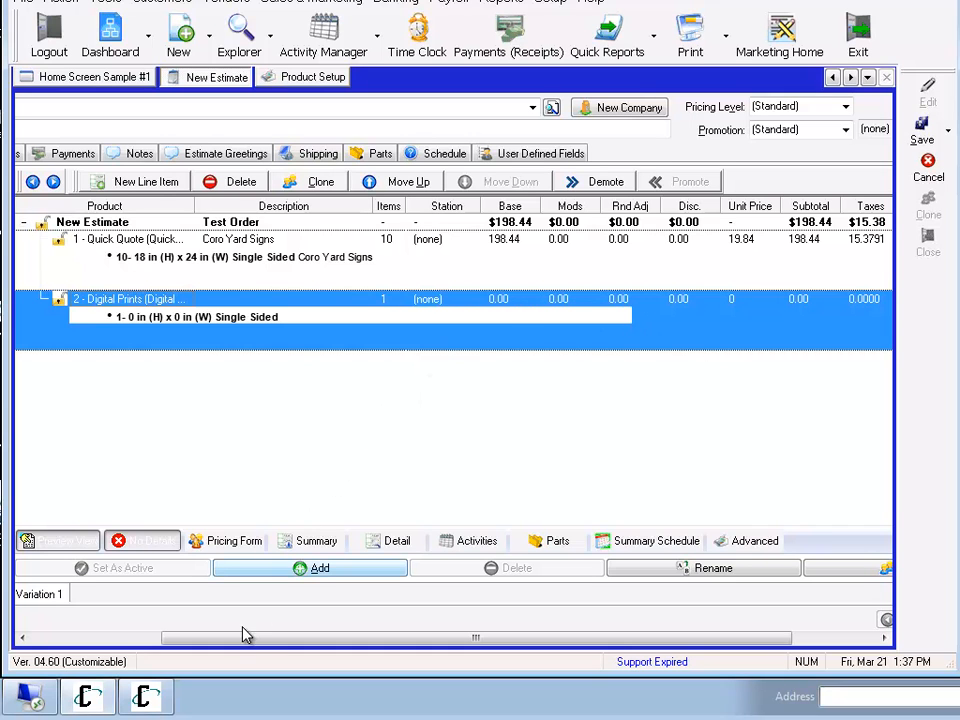
left_click_drag(210, 640, 85, 657)
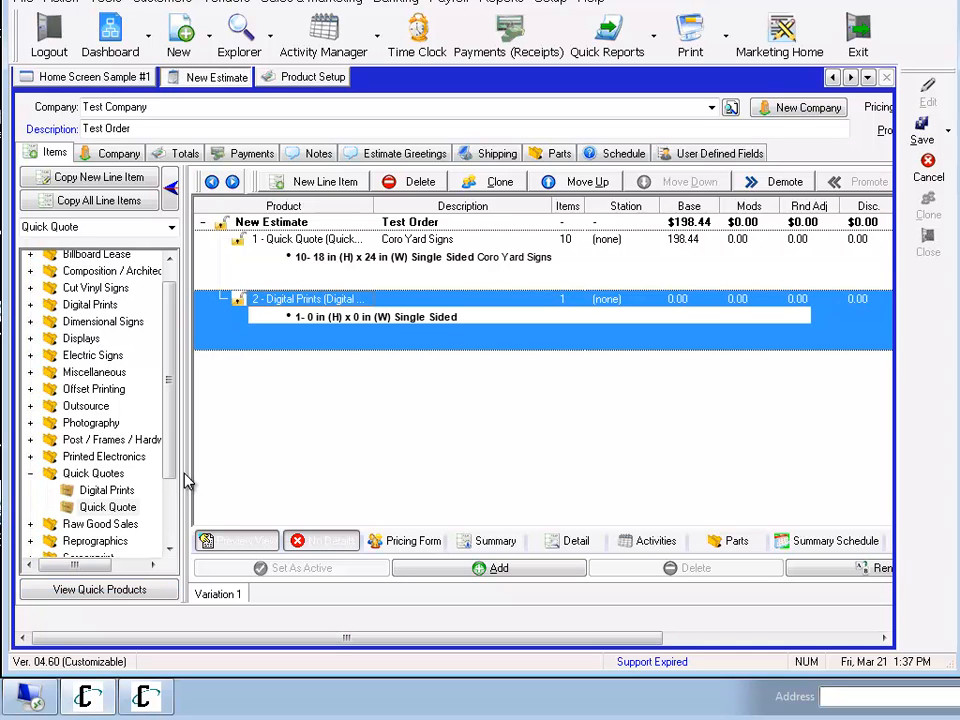